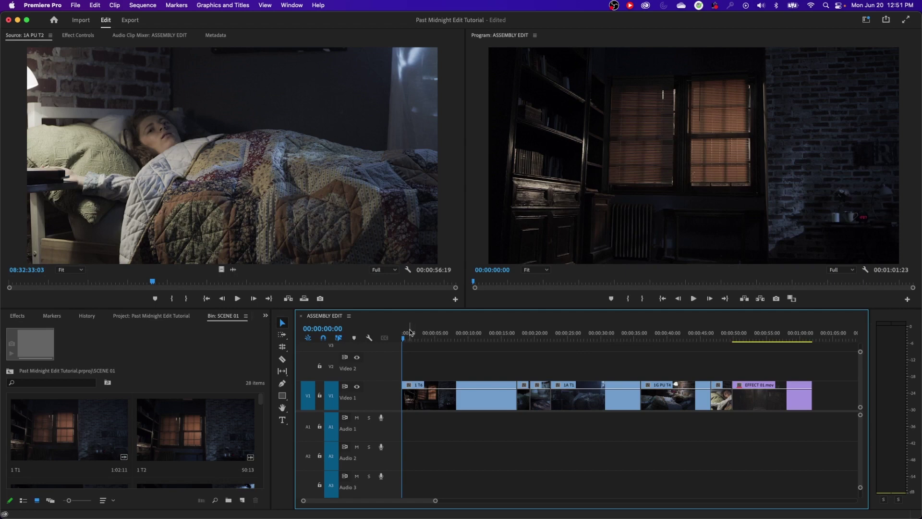
Play the sequence and review the 1T6 to 1G T3 cut near 17 seconds.
{"action": "key", "text": "space"}
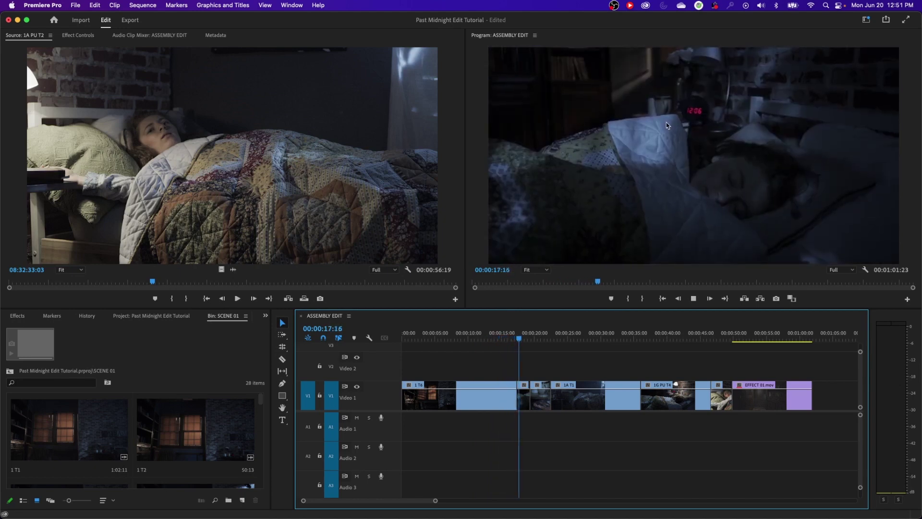
{"action": "key", "text": "space"}
{"action": "left_click", "coordinate": [510, 339]}
{"action": "key", "text": "="}
{"action": "key", "text": "="}
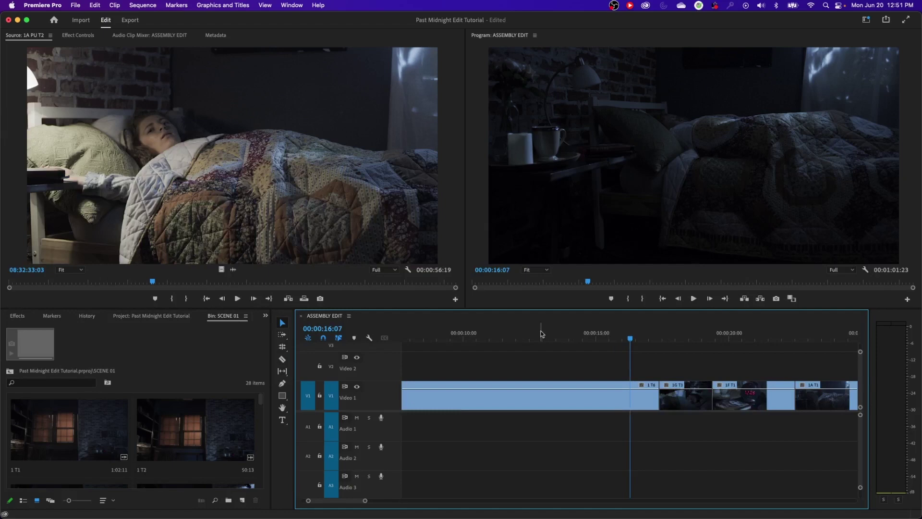
{"action": "key", "text": "minus"}
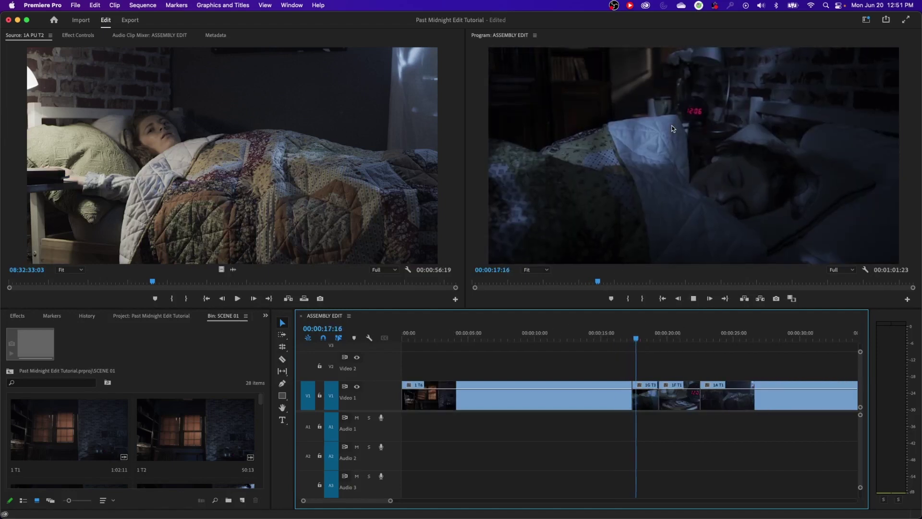
{"action": "key", "text": "space"}
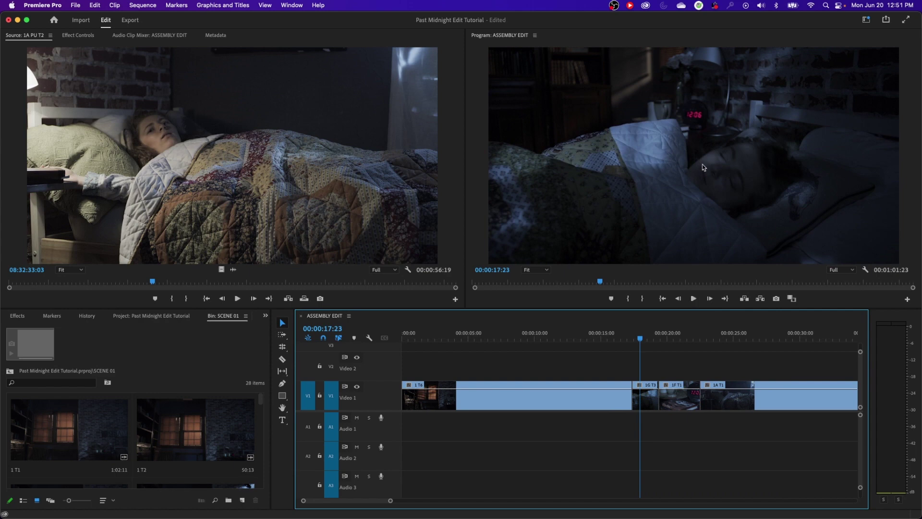
{"action": "key", "text": "space"}
{"action": "key", "text": "space"}
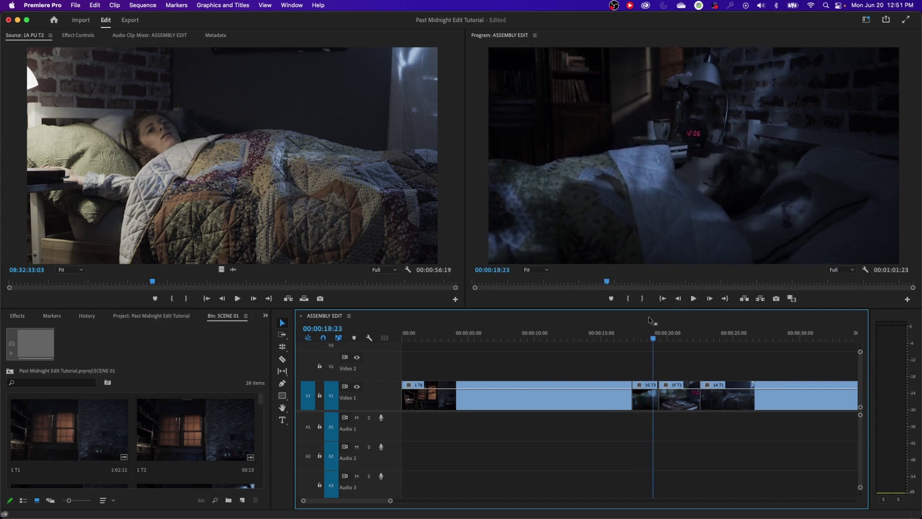
{"action": "left_click_drag", "start_coordinate": [649, 339], "coordinate": [621, 338]}
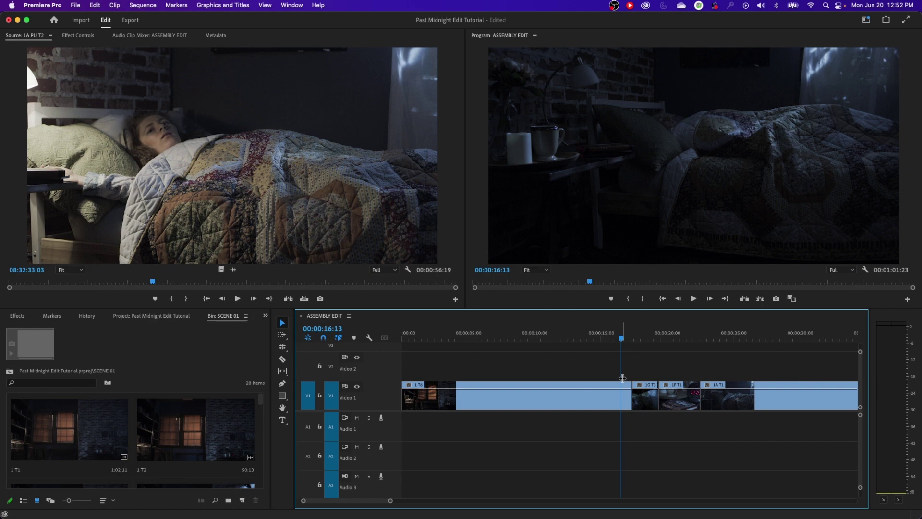
{"action": "left_click", "coordinate": [585, 355]}
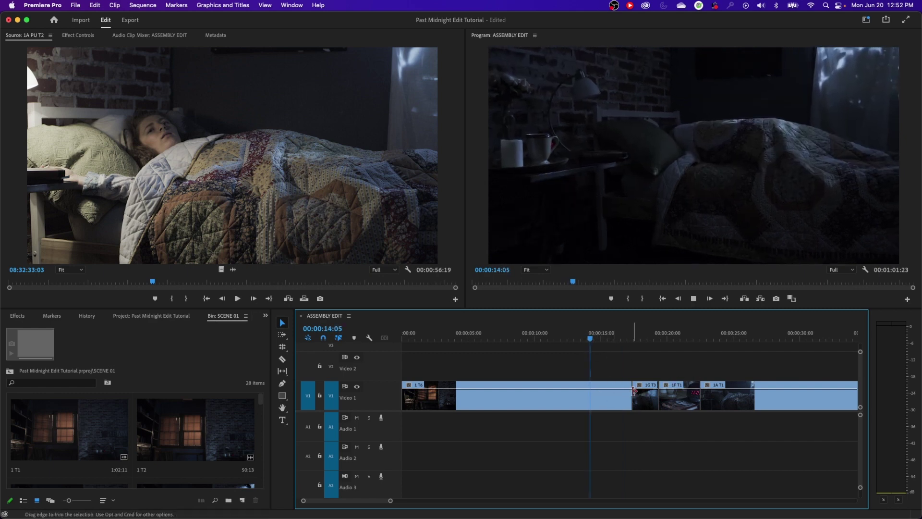
{"action": "key", "text": "space"}
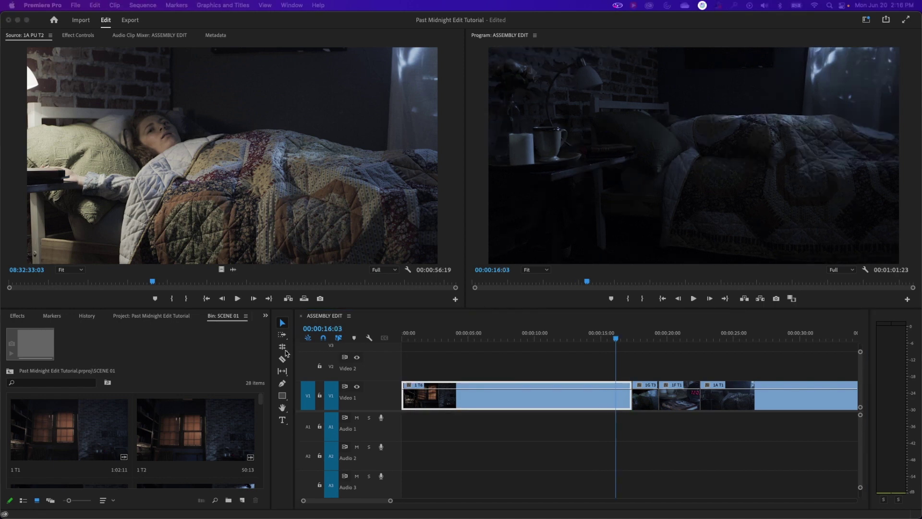
Switch to the Ripple Edit tool, jump to the 1T6/1G T3 edit and zoom in.
{"action": "left_click", "coordinate": [286, 353]}
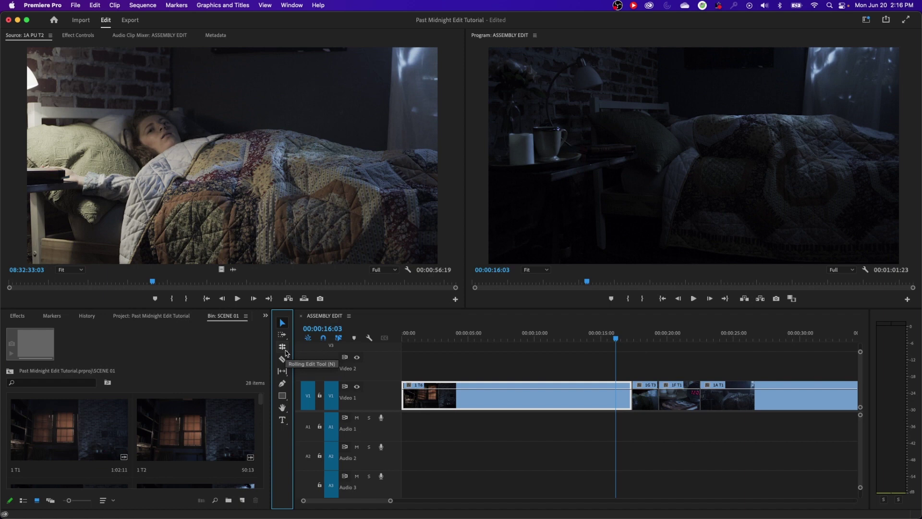
{"action": "left_click", "coordinate": [286, 351]}
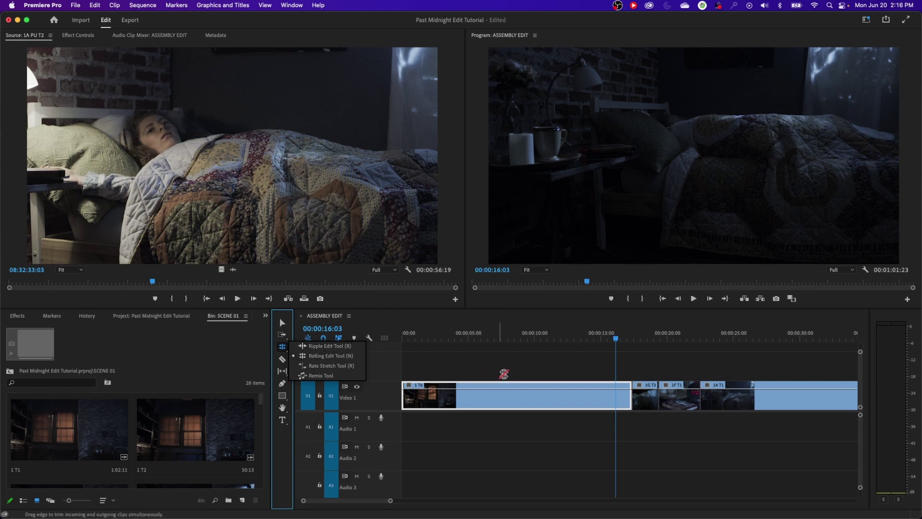
{"action": "left_click", "coordinate": [560, 364]}
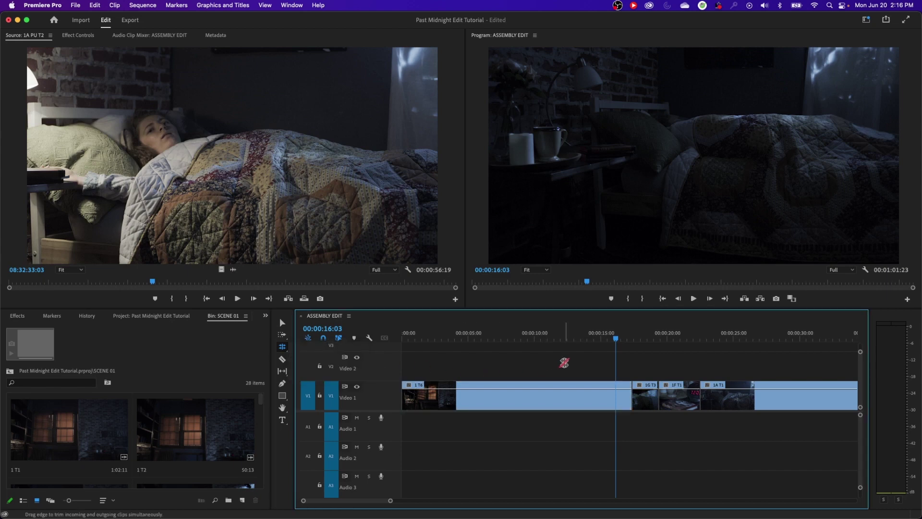
{"action": "key", "text": "b"}
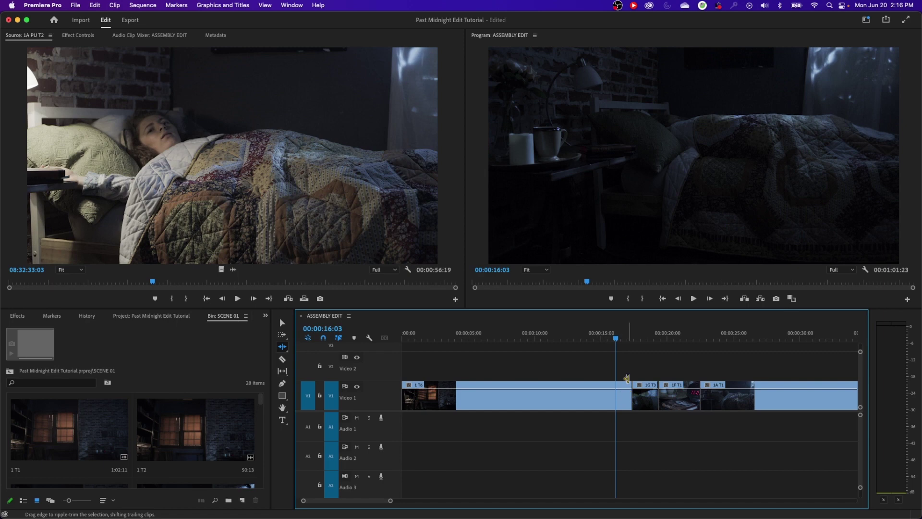
{"action": "key", "text": "Down"}
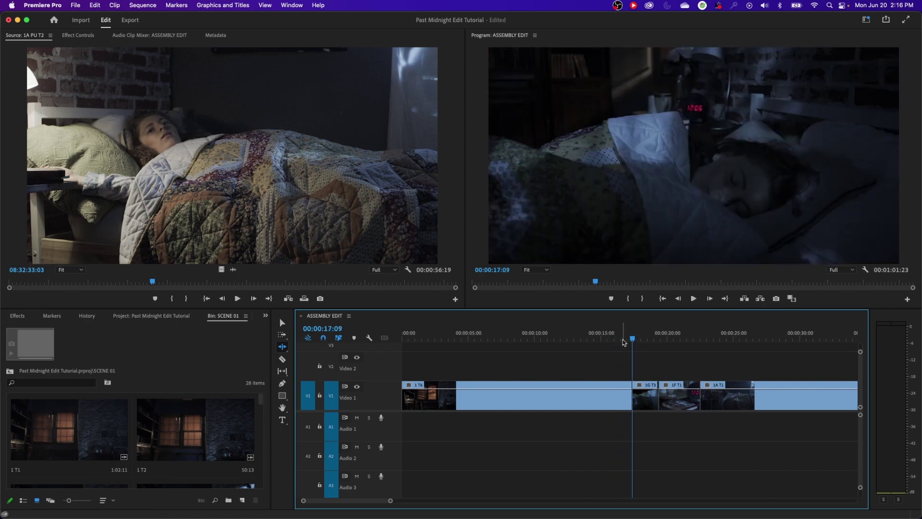
{"action": "key", "text": "="}
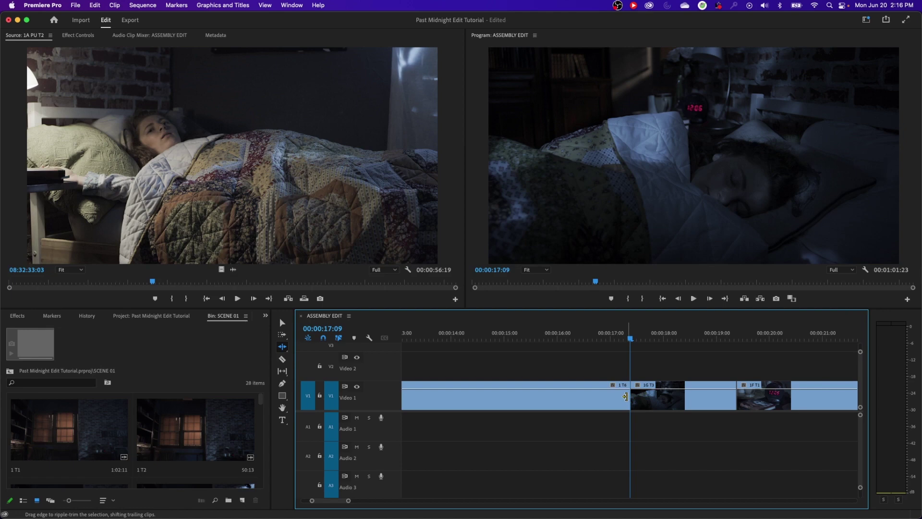
Ripple-drag 1T6's out point left about one second so later shots move up.
{"action": "left_click_drag", "start_coordinate": [626, 396], "coordinate": [611, 399]}
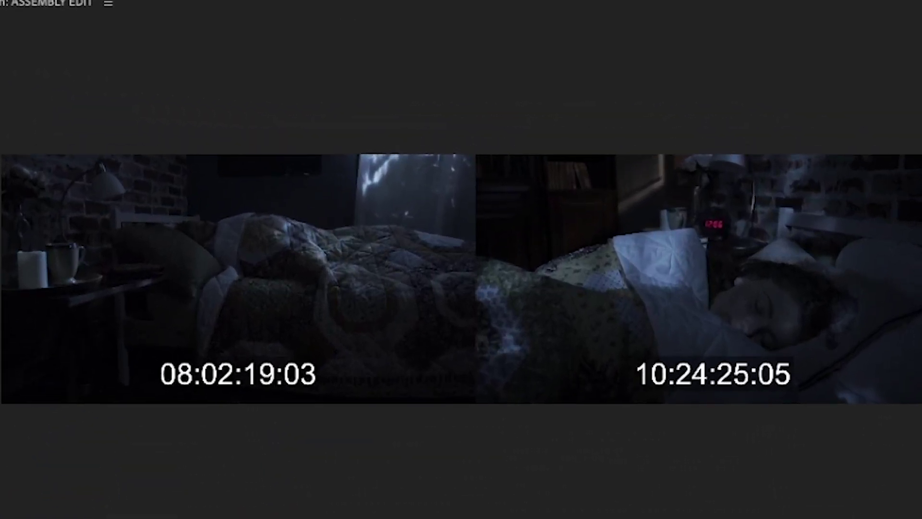
{"action": "left_click_drag", "start_coordinate": [611, 399], "coordinate": [571, 422]}
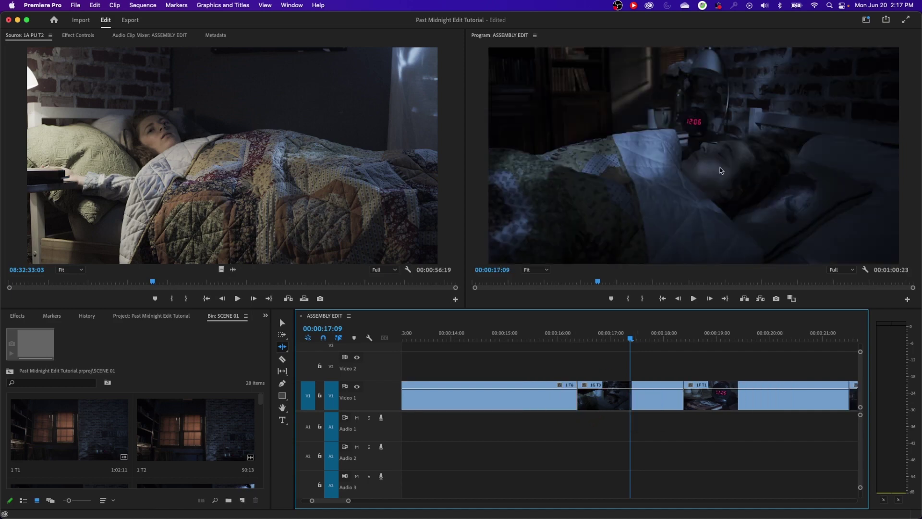
Ripple-trim 1G T3's in point later so the cut falls near 00:00:16:09, then review it.
{"action": "key", "text": "Up"}
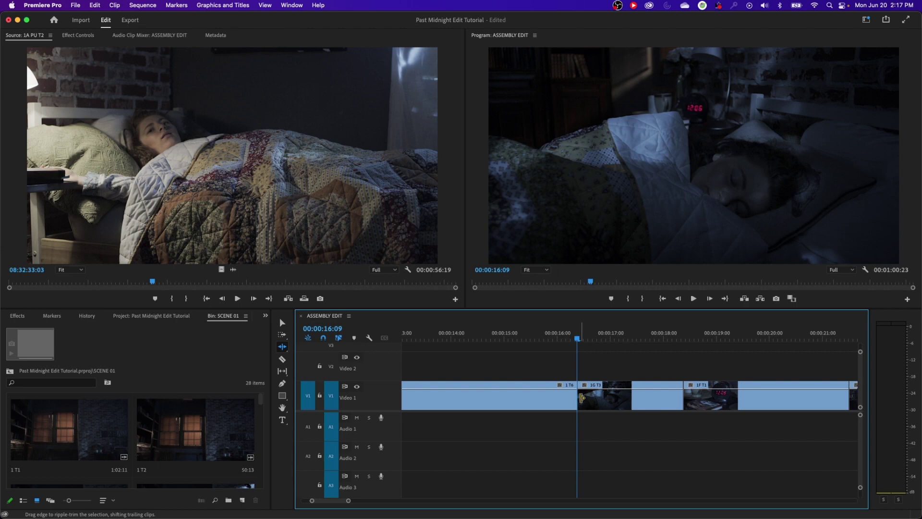
{"action": "left_click_drag", "start_coordinate": [581, 397], "coordinate": [630, 411]}
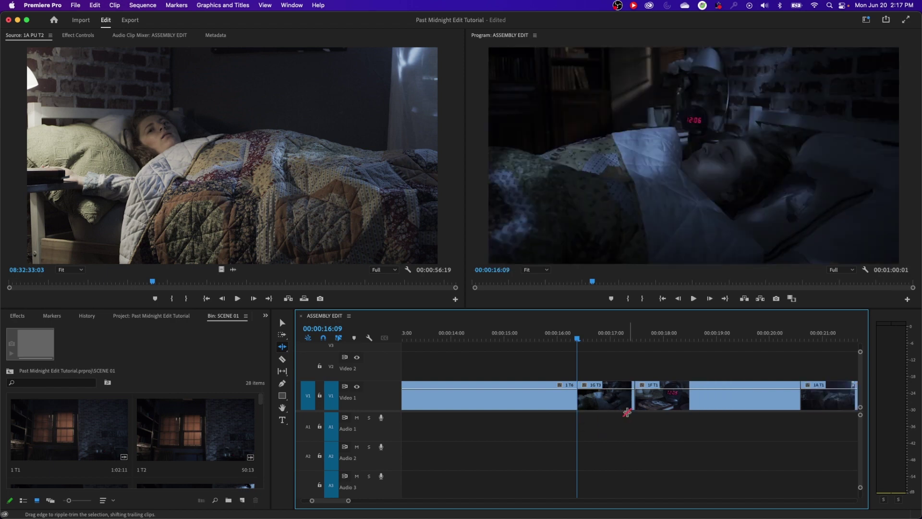
{"action": "key", "text": "="}
{"action": "key", "text": "space"}
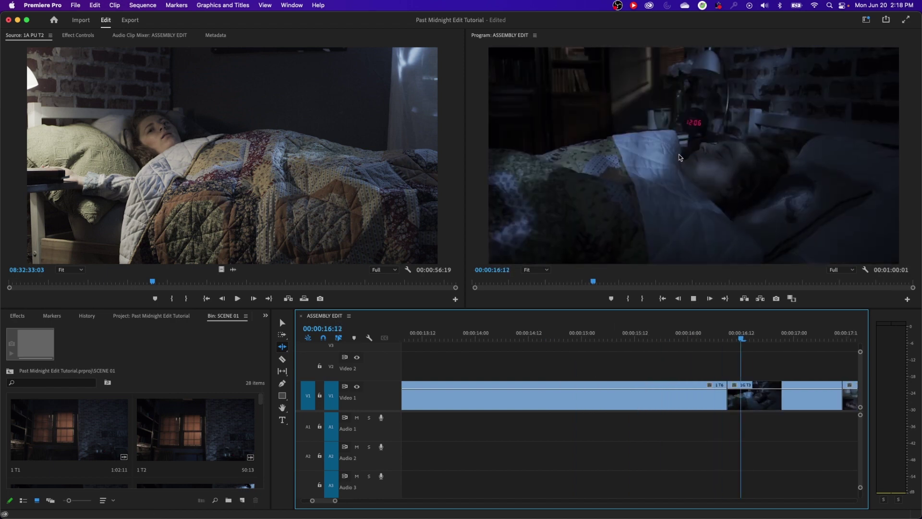
{"action": "left_click_drag", "start_coordinate": [706, 330], "coordinate": [737, 350]}
{"action": "key", "text": "Left"}
{"action": "key", "text": "Left"}
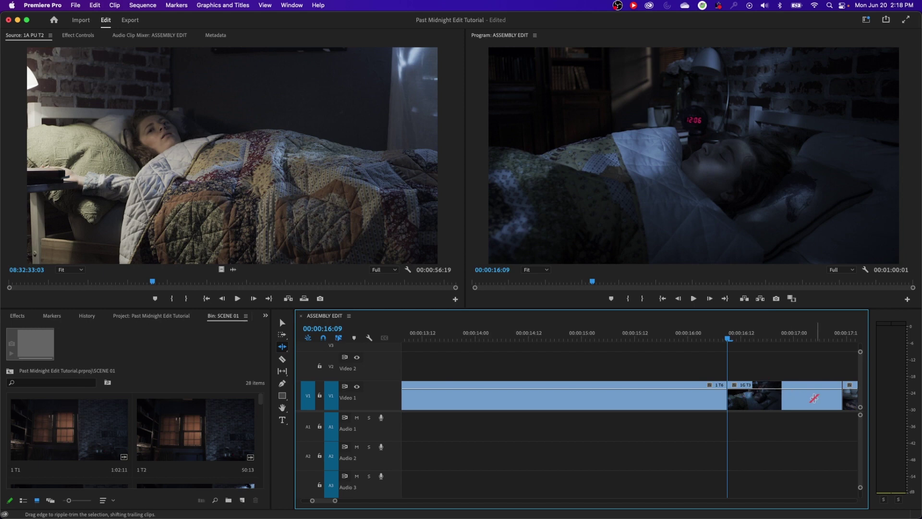
{"action": "key", "text": "minus"}
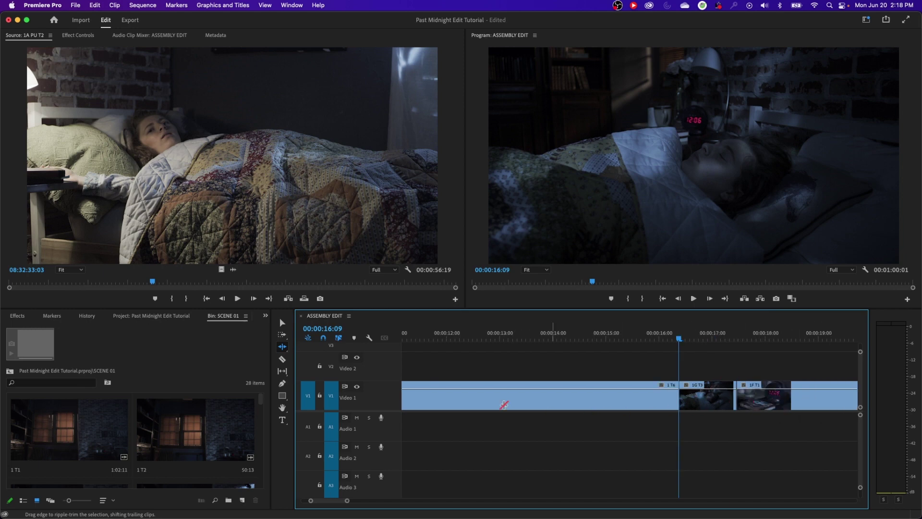
Change the trim tool from Ripple Edit to Rolling Edit (N).
{"action": "left_click", "coordinate": [286, 349]}
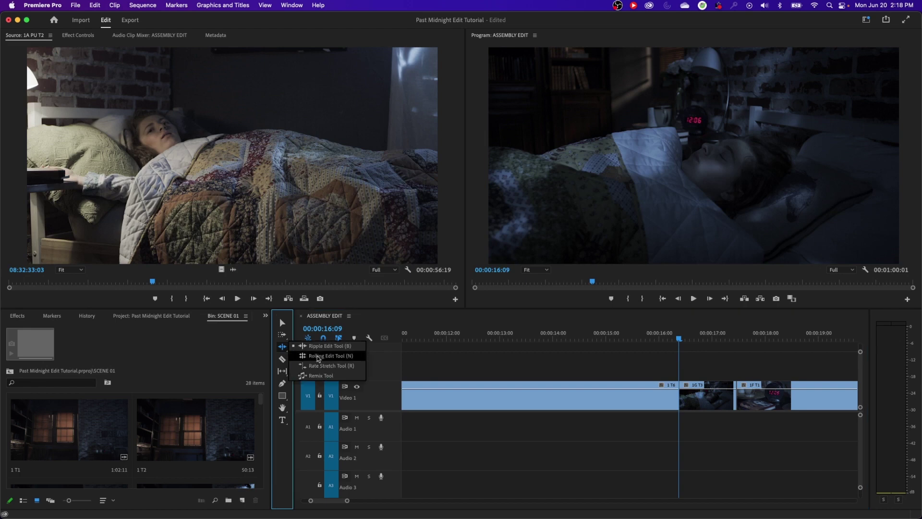
{"action": "left_click", "coordinate": [580, 361]}
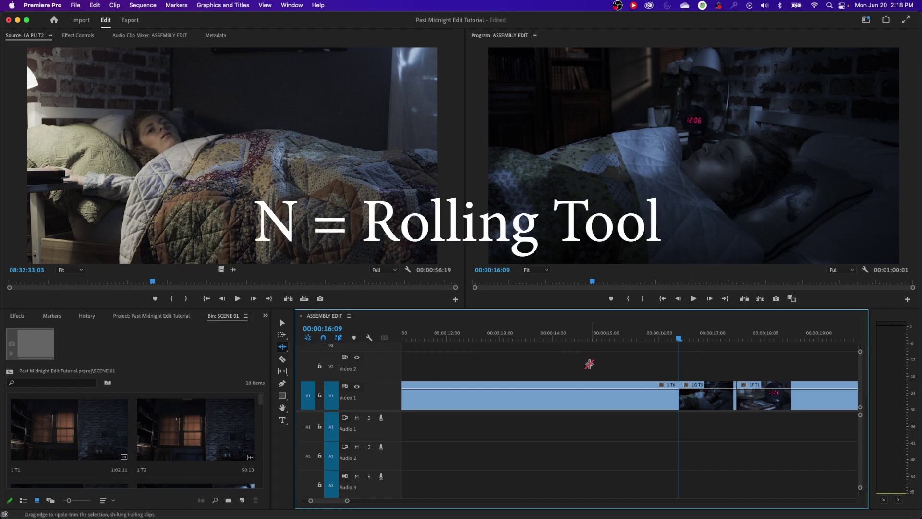
{"action": "key", "text": "n"}
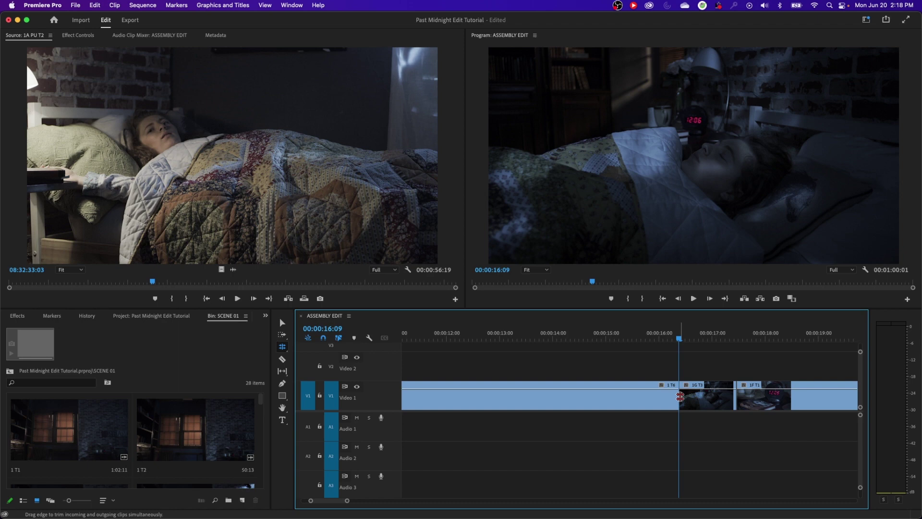
Roll the 1T6/1G T3 cut earlier and play through it to check.
{"action": "left_click_drag", "start_coordinate": [679, 395], "coordinate": [601, 400]}
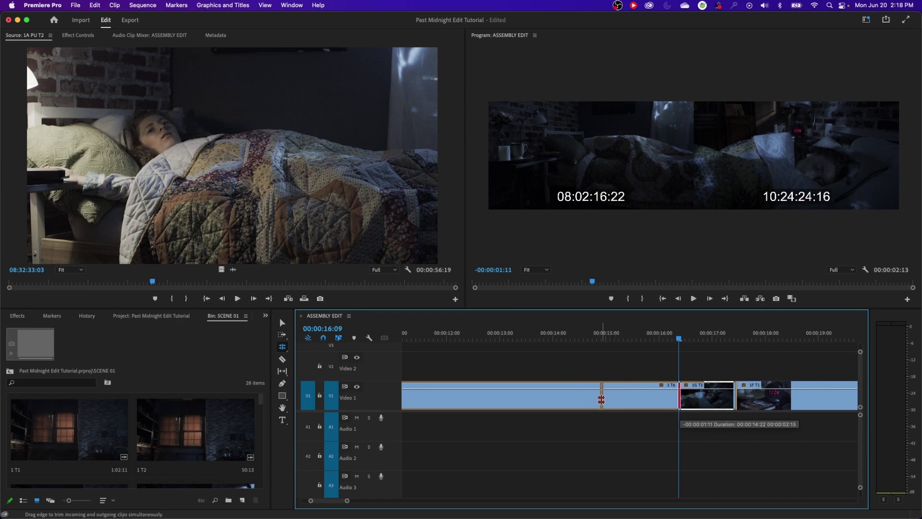
{"action": "left_click_drag", "start_coordinate": [601, 400], "coordinate": [601, 399]}
{"action": "key", "text": "j"}
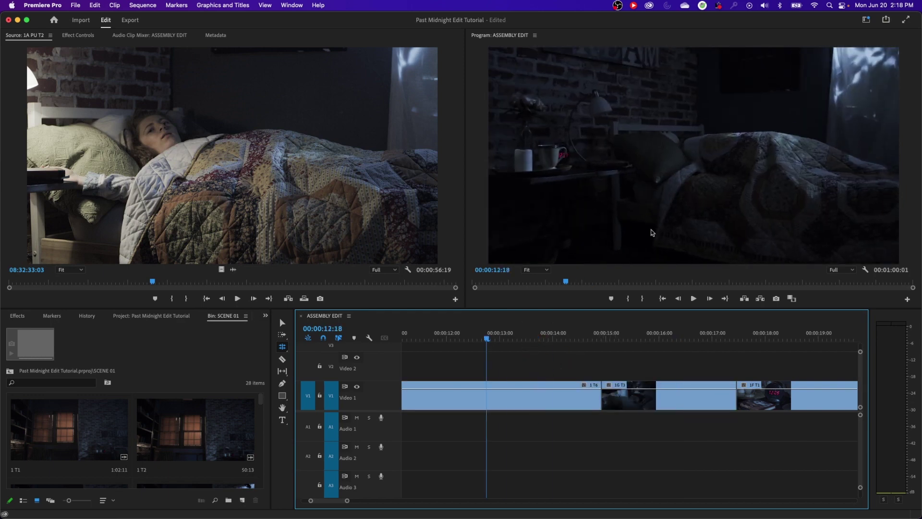
{"action": "key", "text": "l"}
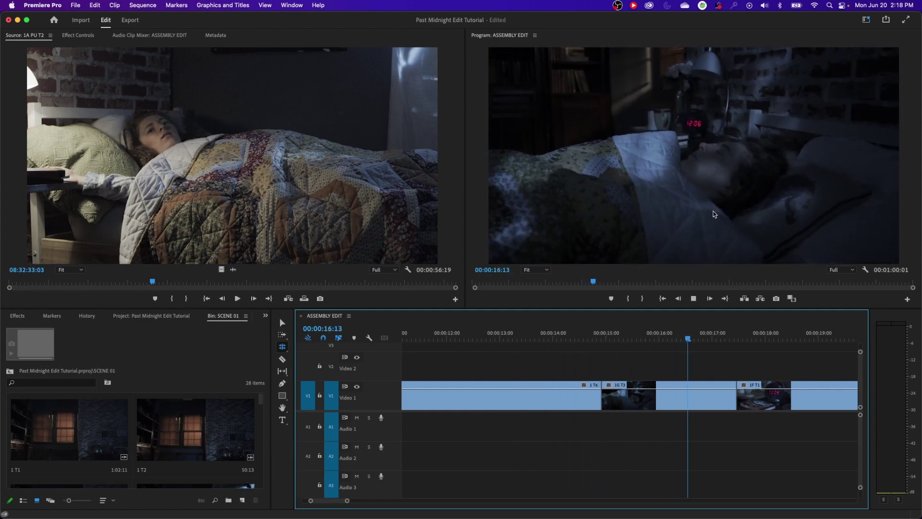
Roll the V1 edit before 1G T1 so it sits at 00:00:13:11.
{"action": "left_click", "coordinate": [605, 337]}
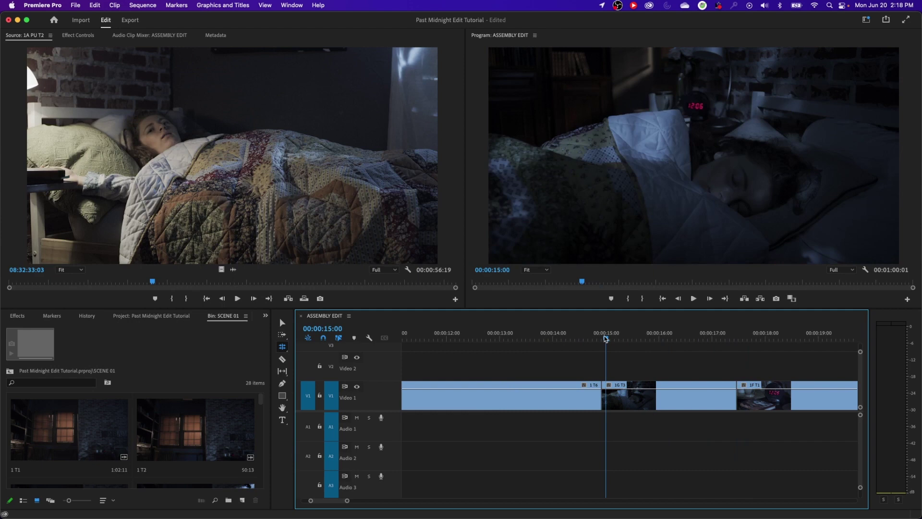
{"action": "left_click_drag", "start_coordinate": [606, 337], "coordinate": [523, 338]}
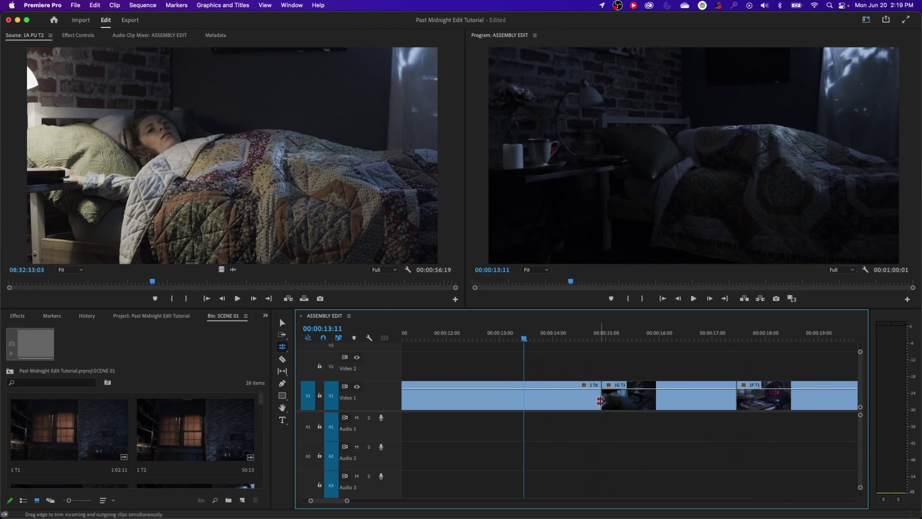
{"action": "left_click_drag", "start_coordinate": [600, 401], "coordinate": [686, 401]}
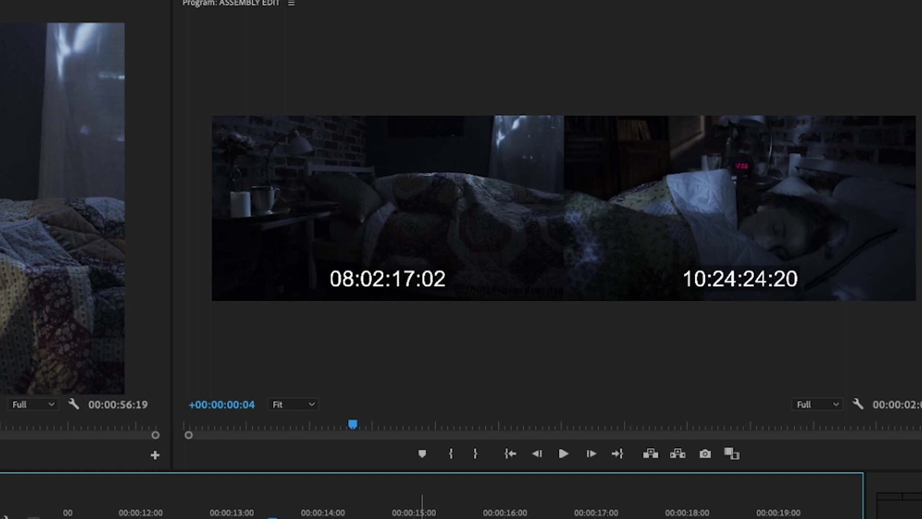
{"action": "left_click_drag", "start_coordinate": [422, 518], "coordinate": [547, 518]}
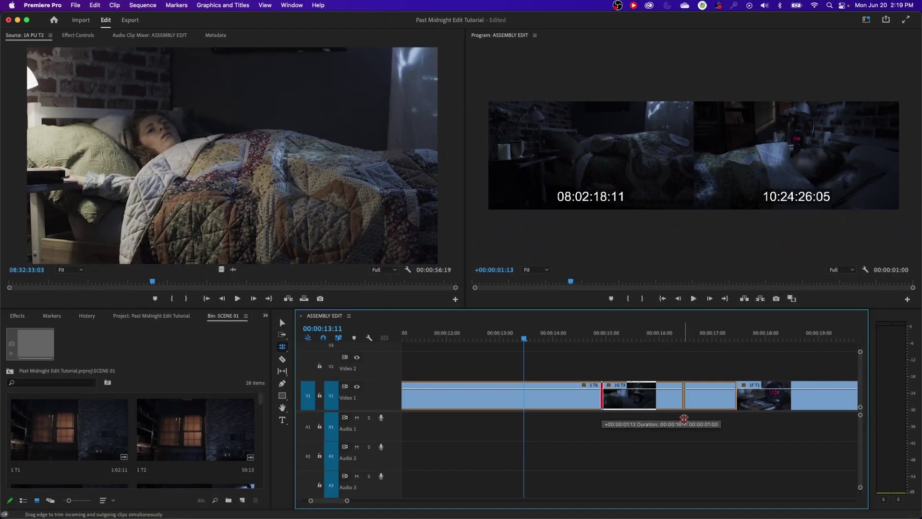
{"action": "left_click_drag", "start_coordinate": [683, 418], "coordinate": [512, 407]}
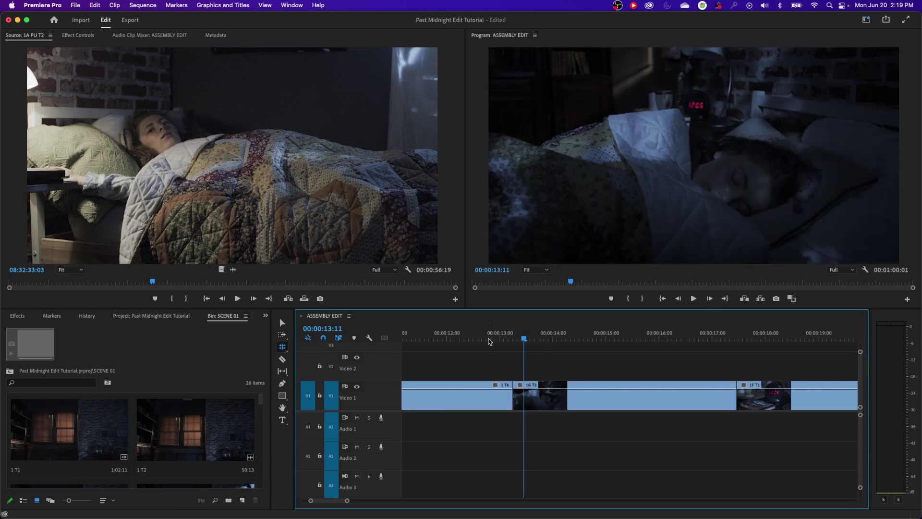
{"action": "key", "text": "space"}
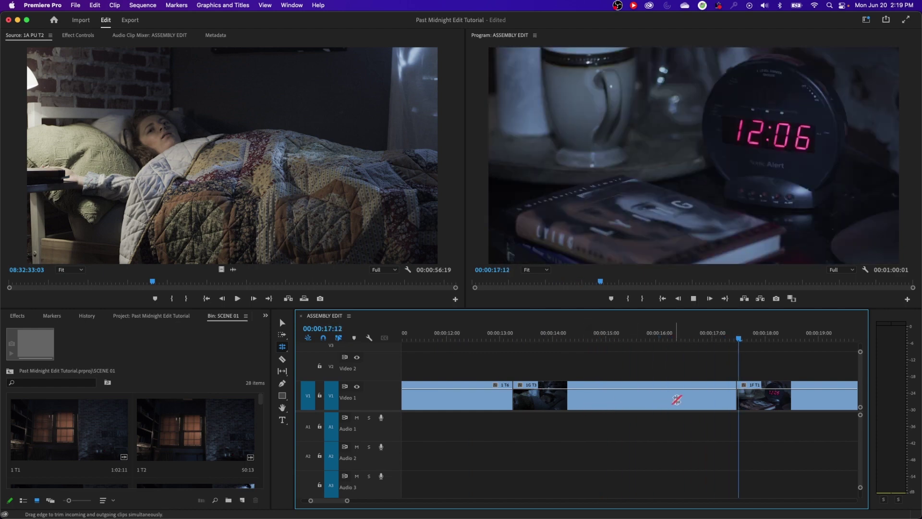
{"action": "left_click", "coordinate": [675, 338]}
{"action": "key", "text": "minus"}
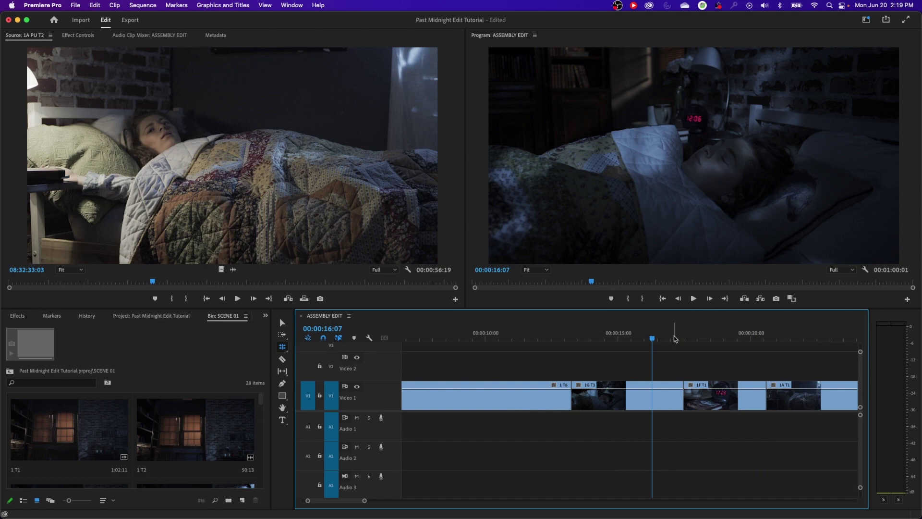
{"action": "key", "text": "space"}
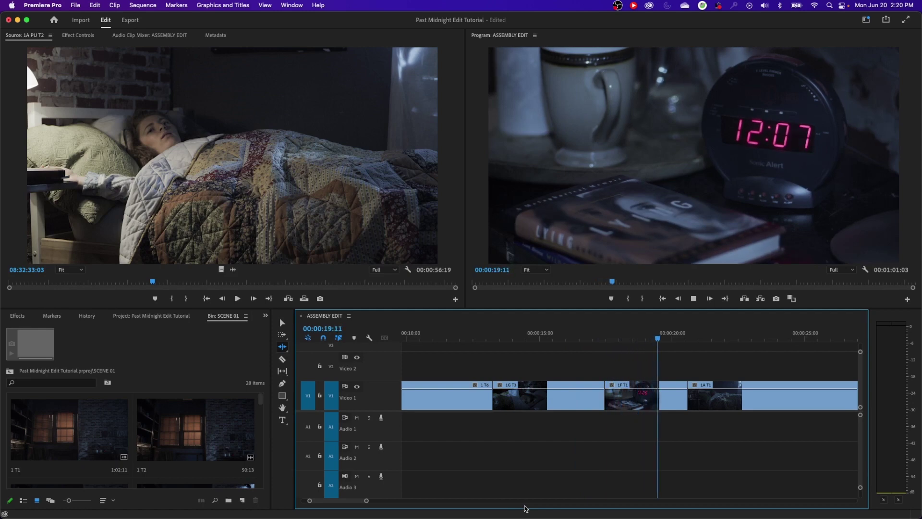
{"action": "key", "text": "space"}
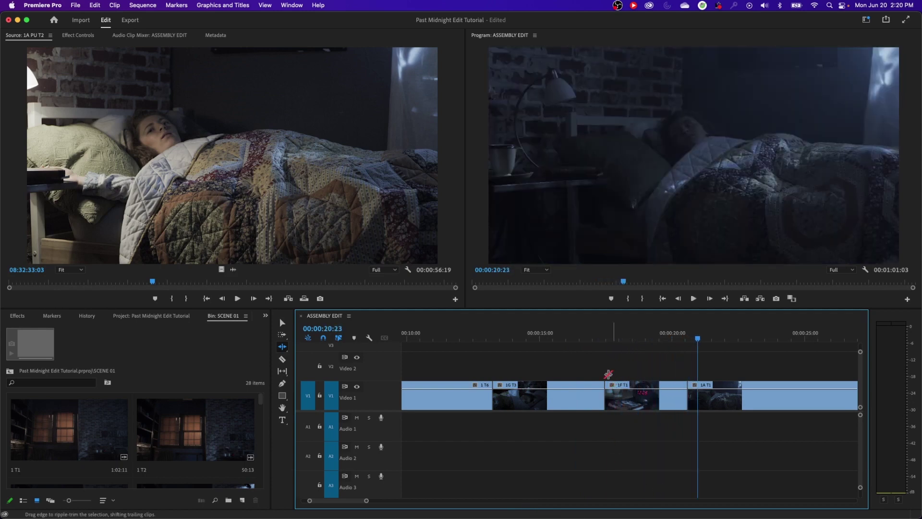
{"action": "left_click", "coordinate": [583, 338]}
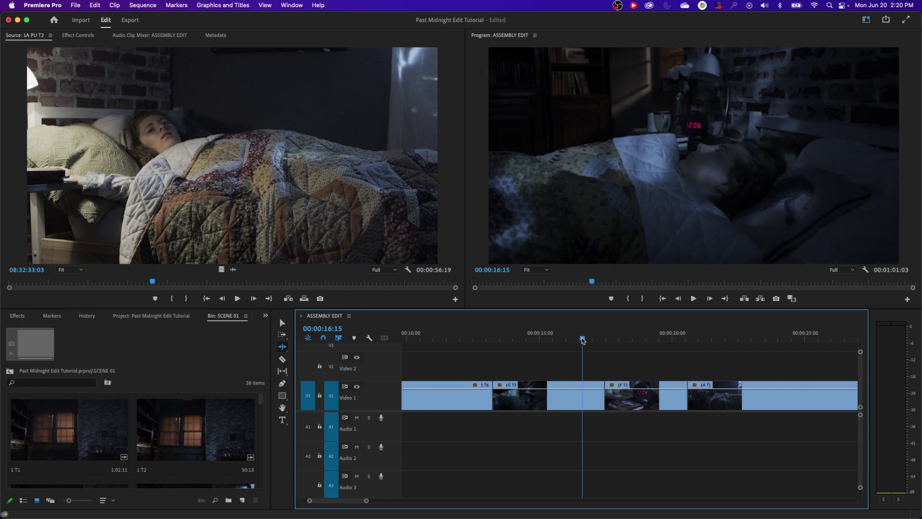
Find the first frame where the alarm clock changes from 12:06 to 12:07.
{"action": "left_click_drag", "start_coordinate": [583, 339], "coordinate": [619, 346]}
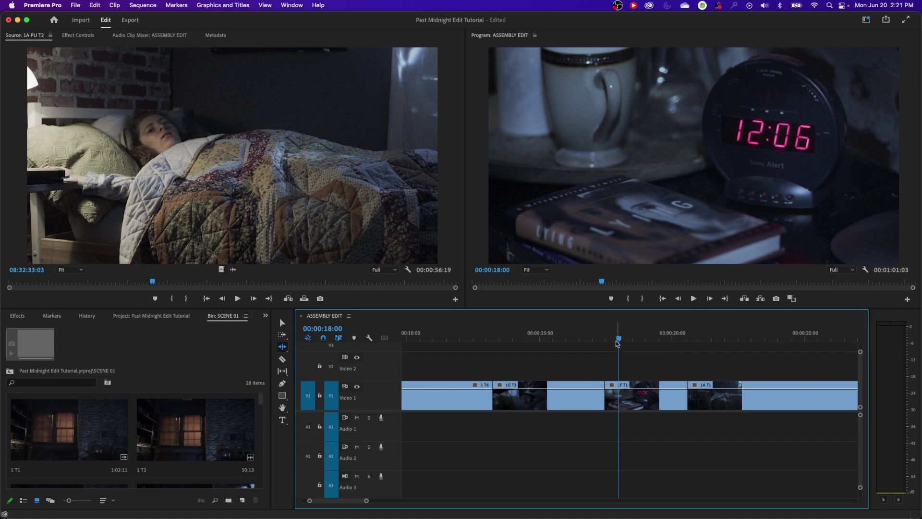
{"action": "key", "text": "space"}
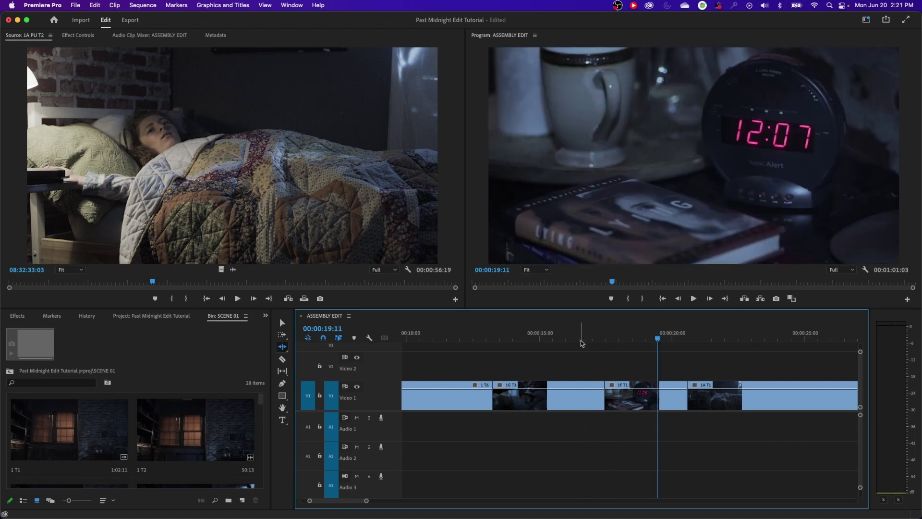
{"action": "key", "text": "Left"}
{"action": "key", "text": "Left"}
{"action": "key", "text": "Left"}
{"action": "key", "text": "Left"}
{"action": "key", "text": "Left"}
{"action": "key", "text": "Left"}
{"action": "key", "text": "Left"}
{"action": "key", "text": "Left"}
{"action": "key", "text": "Left"}
{"action": "key", "text": "Left"}
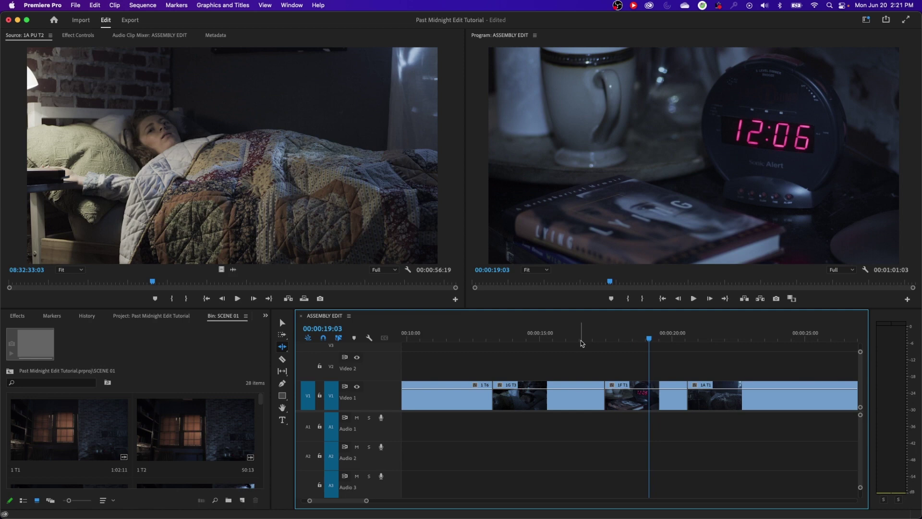
{"action": "key", "text": "Right"}
{"action": "key", "text": "Right"}
{"action": "key", "text": "Left"}
{"action": "key", "text": "Right"}
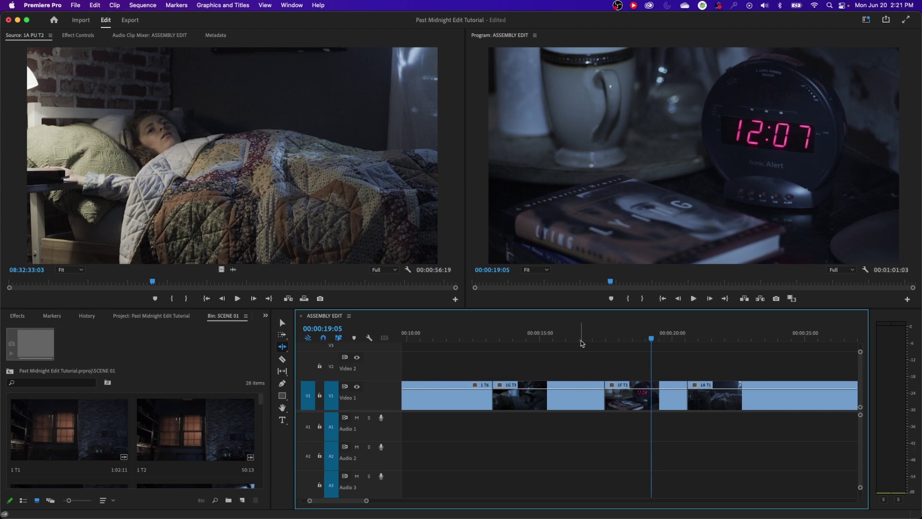
Offset the playhead by -100 to 00:00:18:05 and return to the Selection tool.
{"action": "type", "text": "-100"}
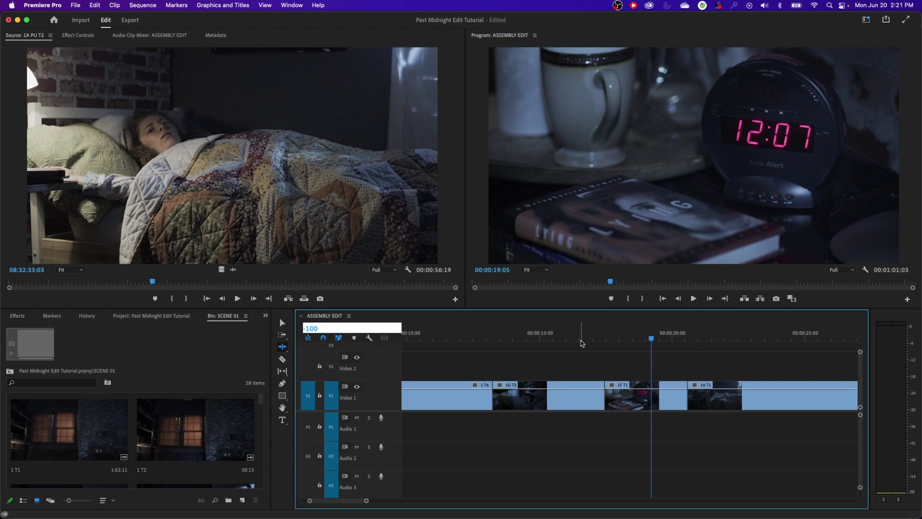
{"action": "key", "text": "Return"}
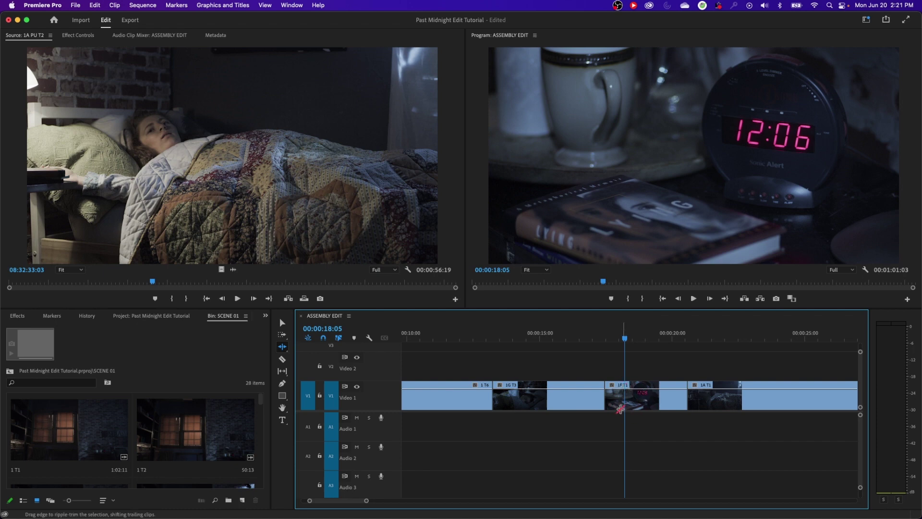
{"action": "key", "text": "v"}
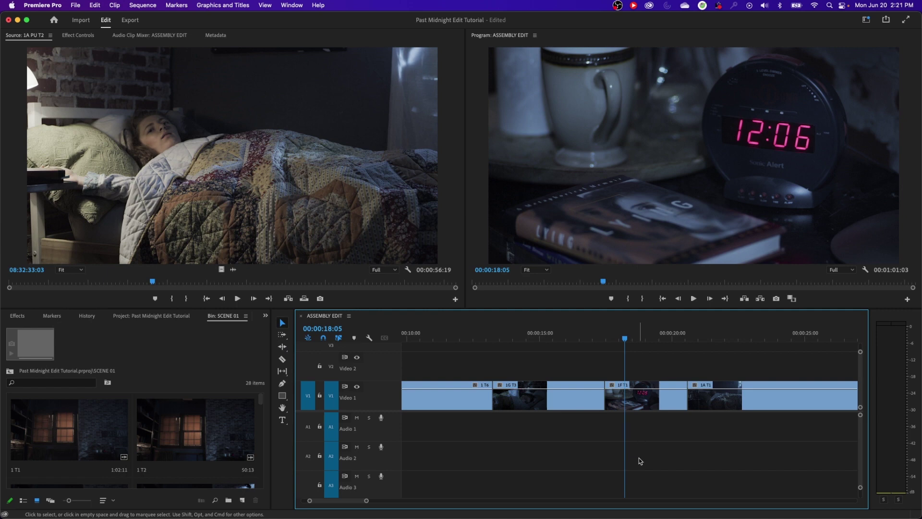
Split 1F T1 at 00:00:18:05, delete the front piece and ripple-delete the gap.
{"action": "left_click", "coordinate": [283, 359]}
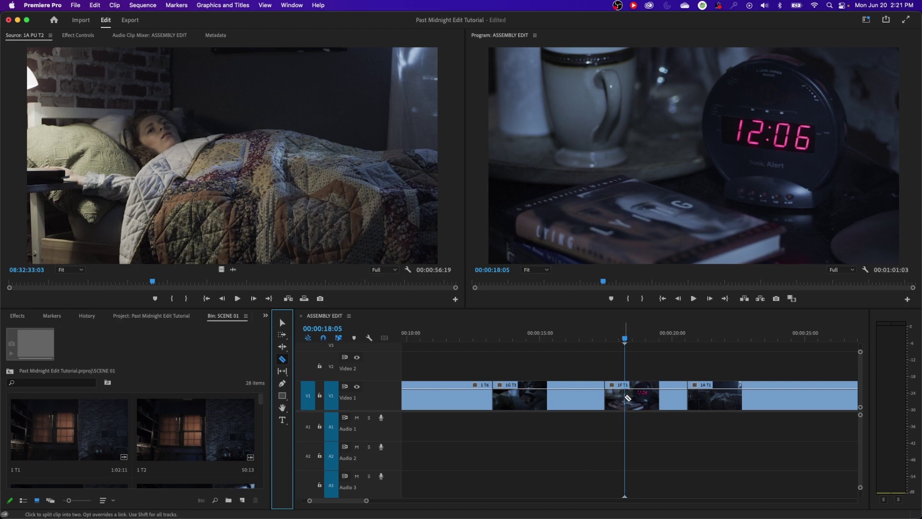
{"action": "left_click", "coordinate": [626, 397]}
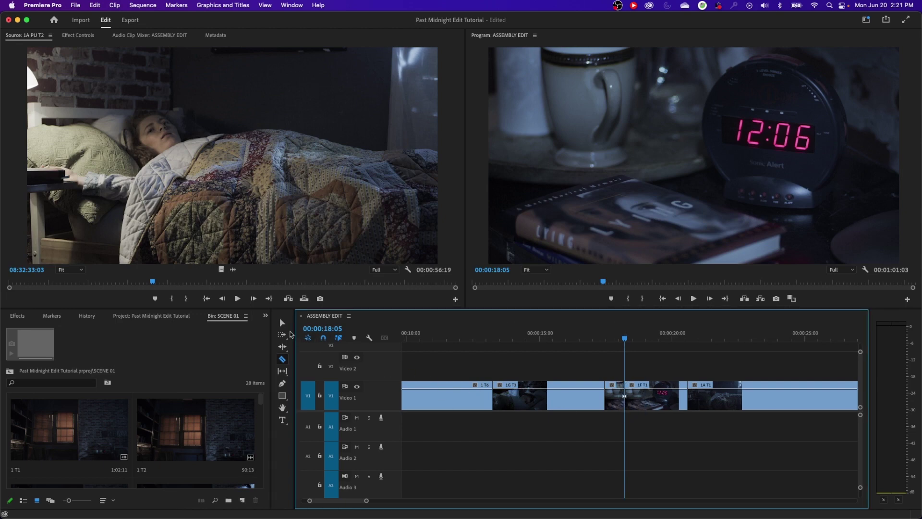
{"action": "left_click", "coordinate": [281, 322]}
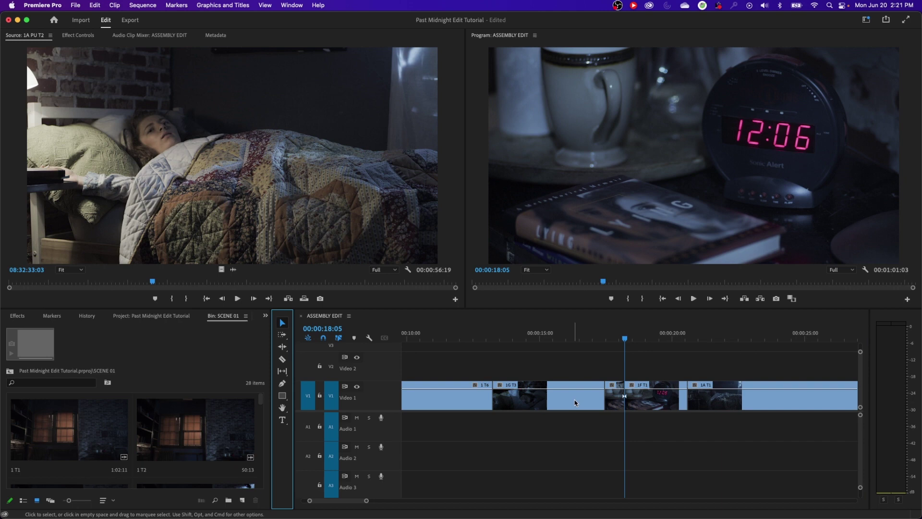
{"action": "left_click", "coordinate": [618, 400]}
{"action": "key", "text": "Delete"}
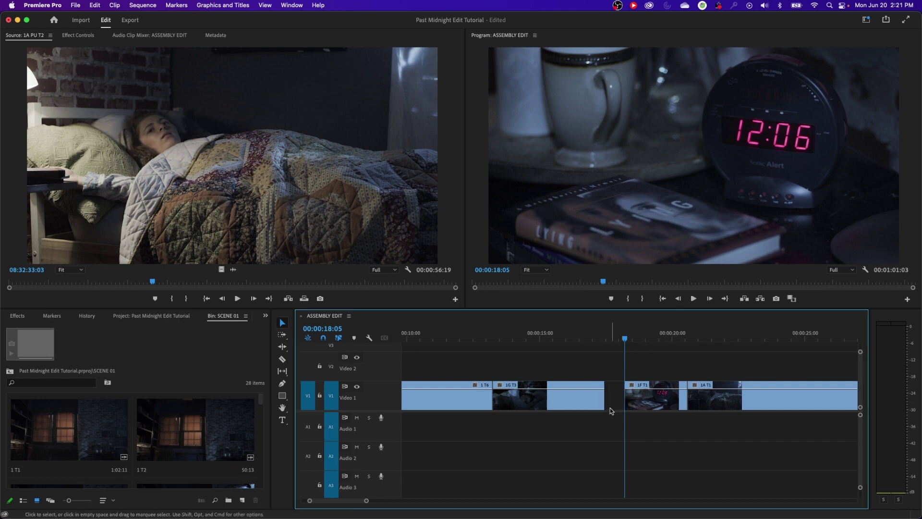
{"action": "left_click", "coordinate": [615, 397]}
{"action": "key", "text": "Delete"}
Play the trimmed section from 00:00:15:15 to 00:00:19:00.
{"action": "left_click_drag", "start_coordinate": [613, 336], "coordinate": [556, 336]}
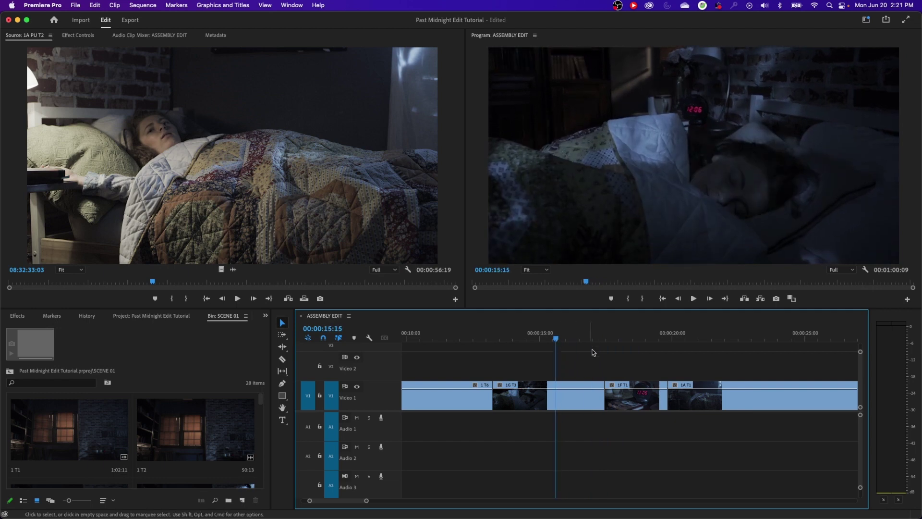
{"action": "key", "text": "space"}
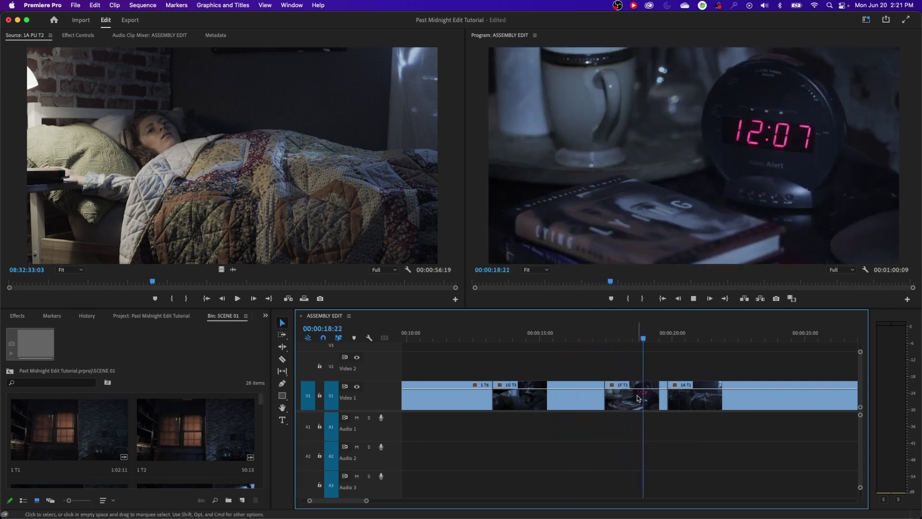
{"action": "key", "text": "space"}
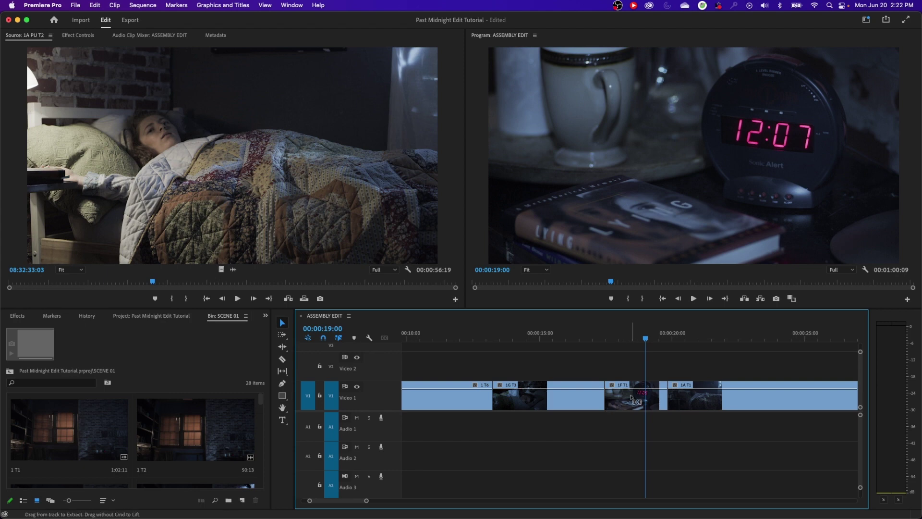
Extend 1F T1 slightly and step the playhead to the clock change at 00:00:19:05.
{"action": "left_click_drag", "start_coordinate": [631, 397], "coordinate": [634, 396]}
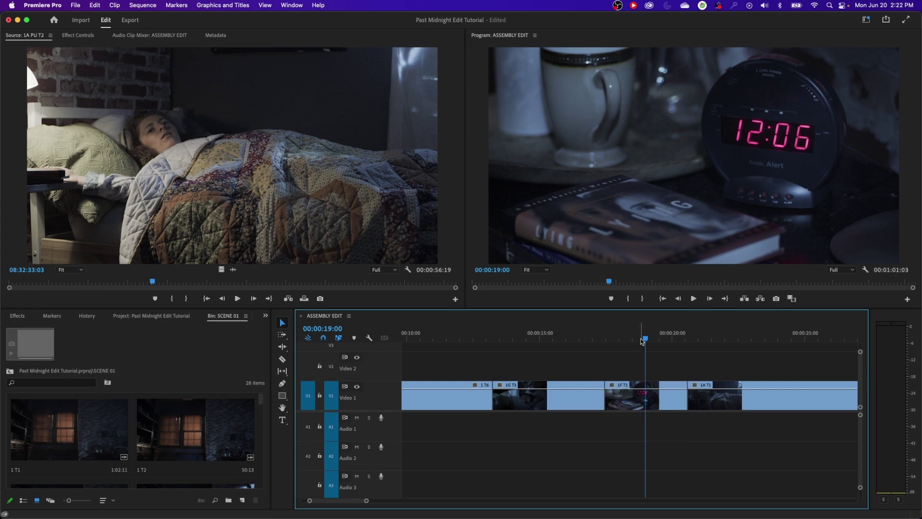
{"action": "left_click_drag", "start_coordinate": [641, 339], "coordinate": [635, 335]}
{"action": "key", "text": "Right"}
{"action": "key", "text": "Right"}
{"action": "key", "text": "Right"}
{"action": "key", "text": "Right"}
{"action": "key", "text": "Right"}
{"action": "key", "text": "Right"}
{"action": "key", "text": "Right"}
{"action": "key", "text": "Right"}
{"action": "key", "text": "Right"}
{"action": "key", "text": "Right"}
{"action": "key", "text": "Right"}
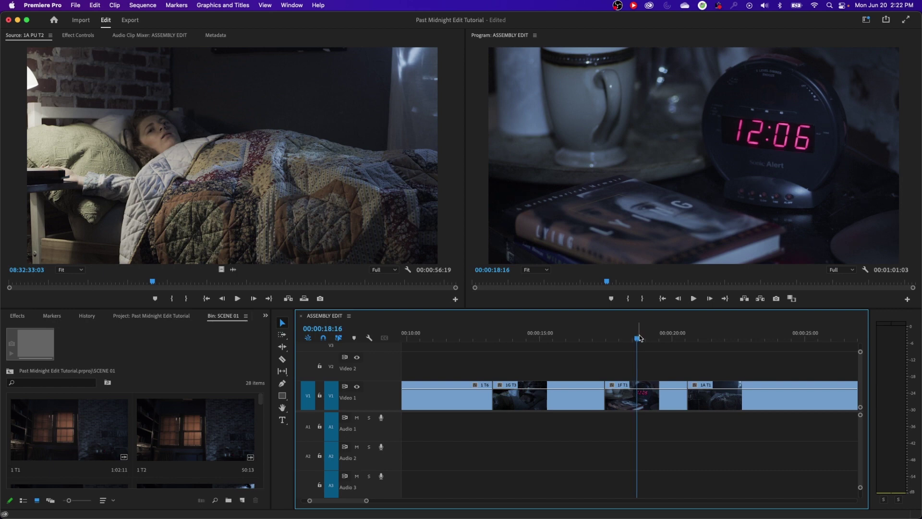
{"action": "key", "text": "Right"}
{"action": "key", "text": "Right"}
{"action": "key", "text": "Right"}
{"action": "key", "text": "Right"}
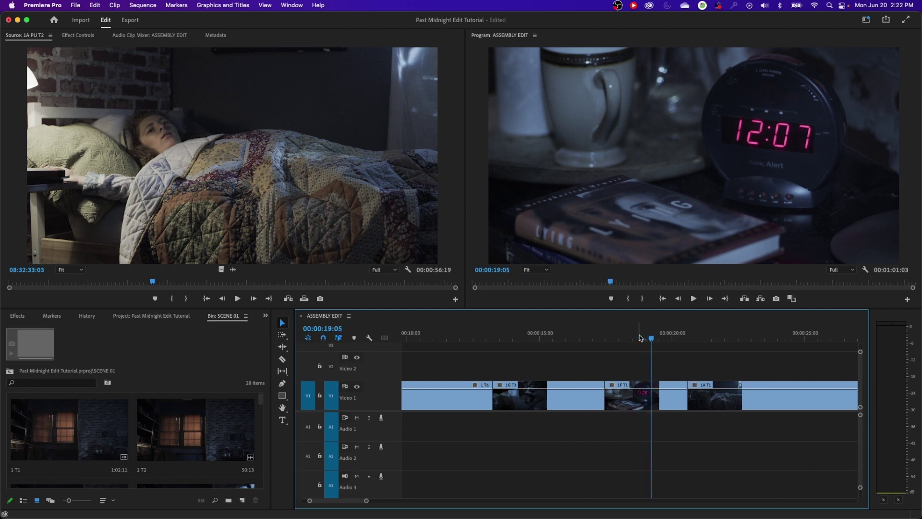
{"action": "key", "text": "Left"}
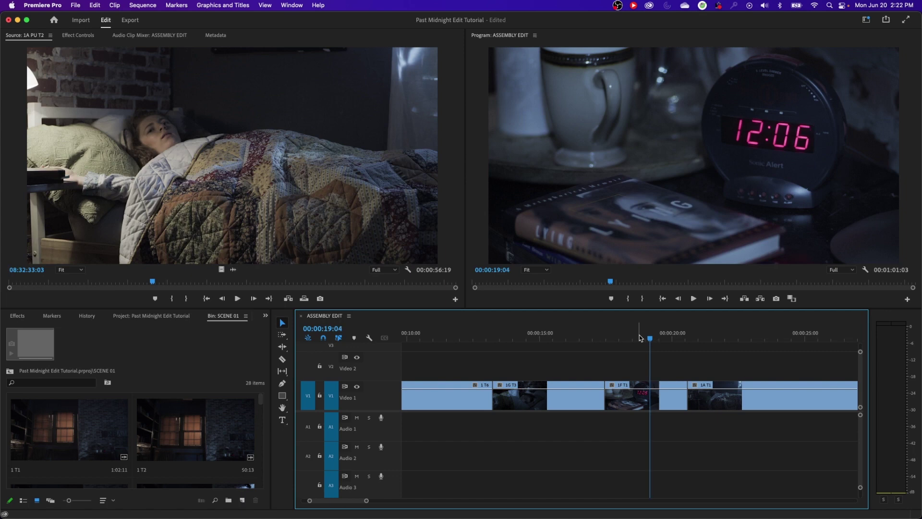
{"action": "key", "text": "Right"}
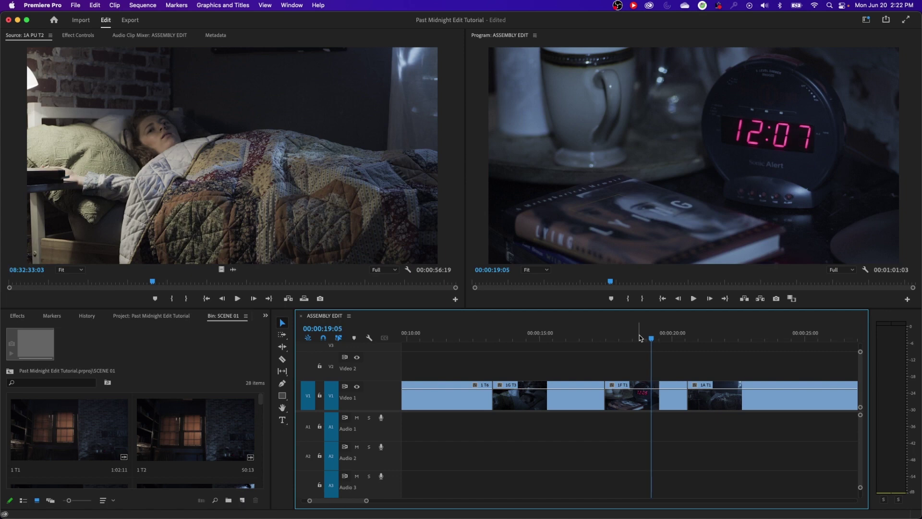
Move the playhead back one second with -1. and ripple-trim 1F T1's head there (Q).
{"action": "type", "text": "-10"}
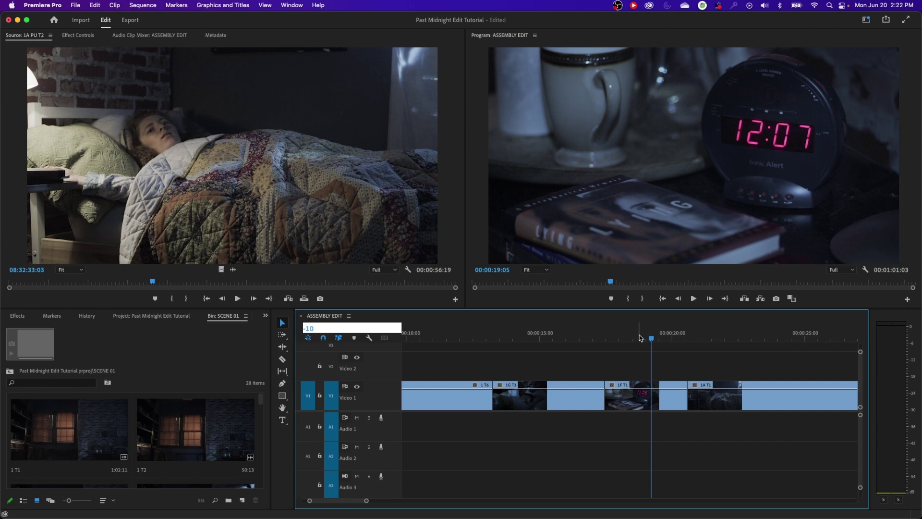
{"action": "key", "text": "Escape"}
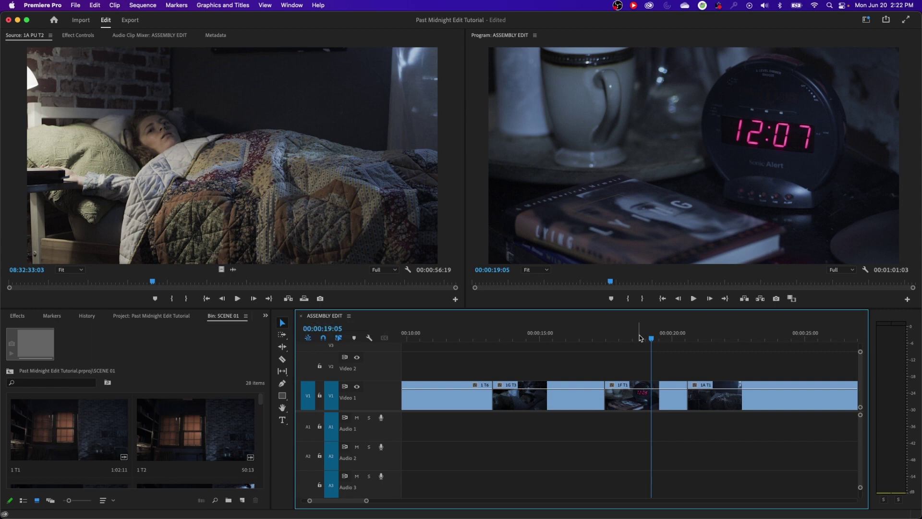
{"action": "type", "text": "-"}
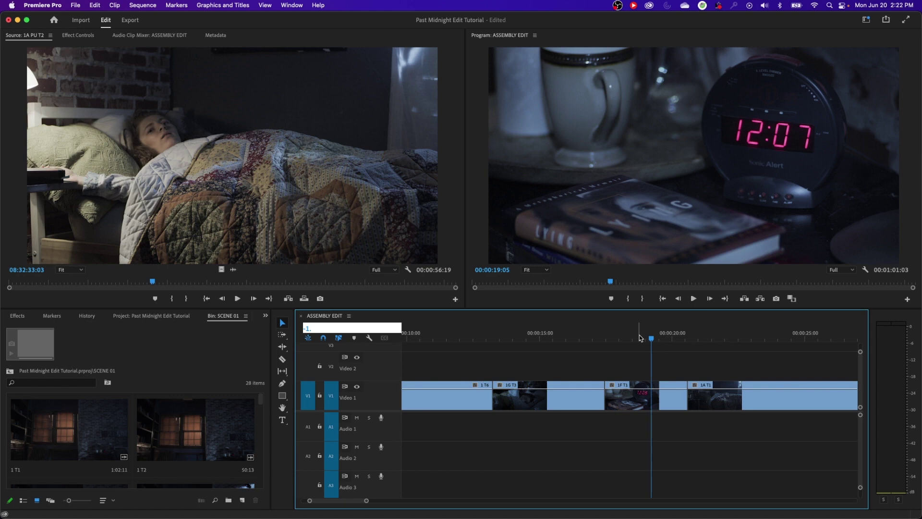
{"action": "type", "text": "1."}
{"action": "key", "text": "Return"}
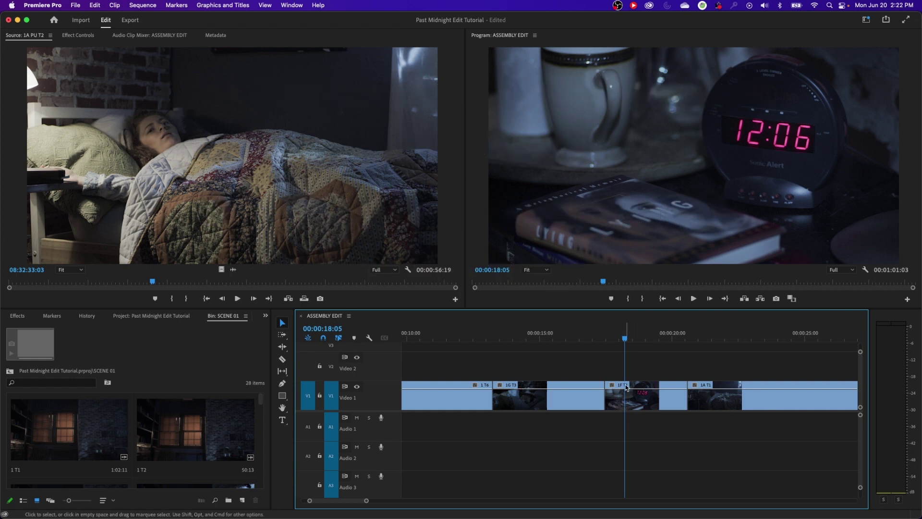
{"action": "key", "text": "q"}
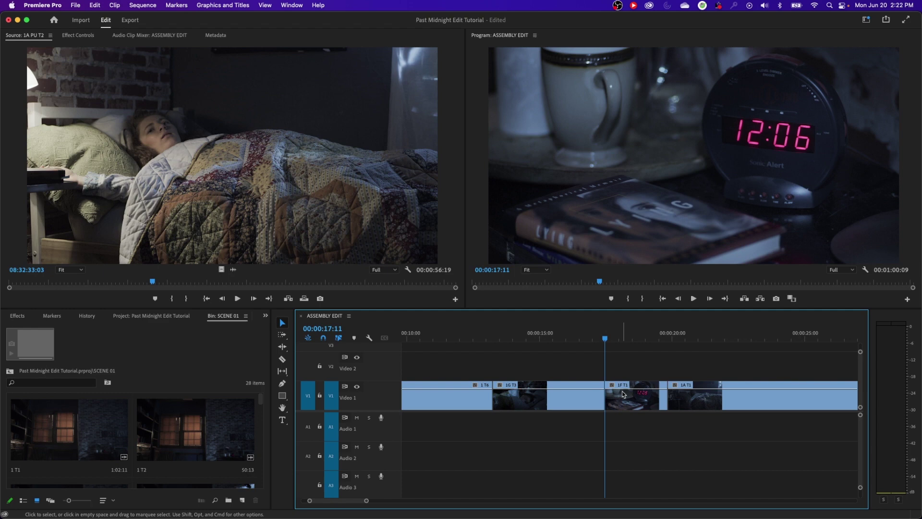
{"action": "left_click", "coordinate": [580, 338]}
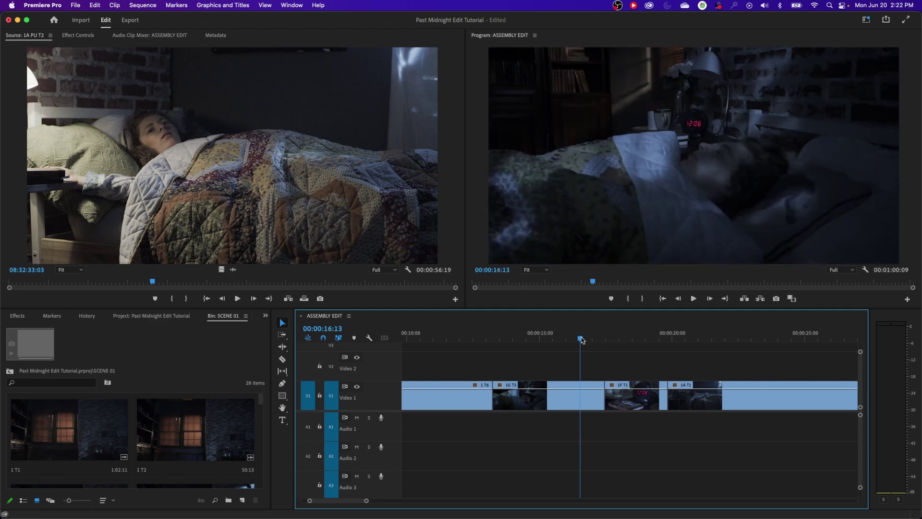
Play and frame-step around the 1F T1/1A T1 edit between 00:00:19:20 and 00:00:21:18.
{"action": "key", "text": "space"}
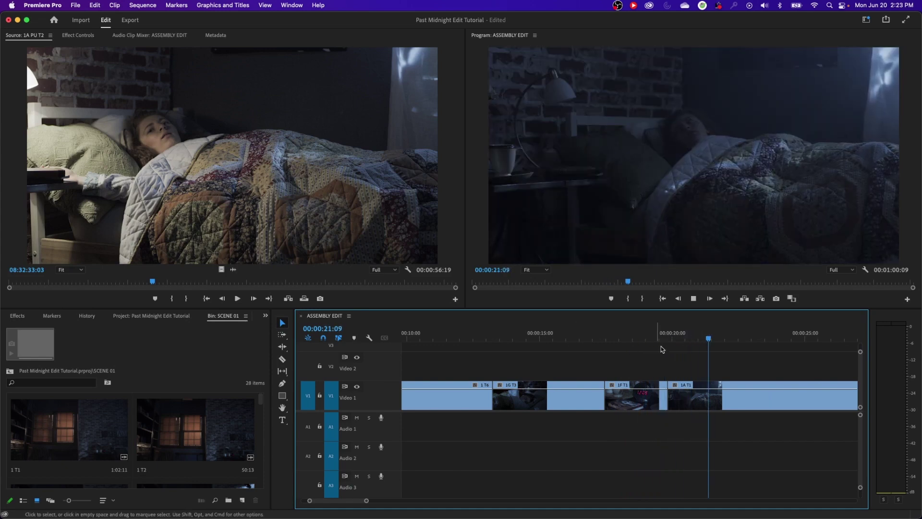
{"action": "key", "text": "space"}
{"action": "left_click", "coordinate": [719, 339]}
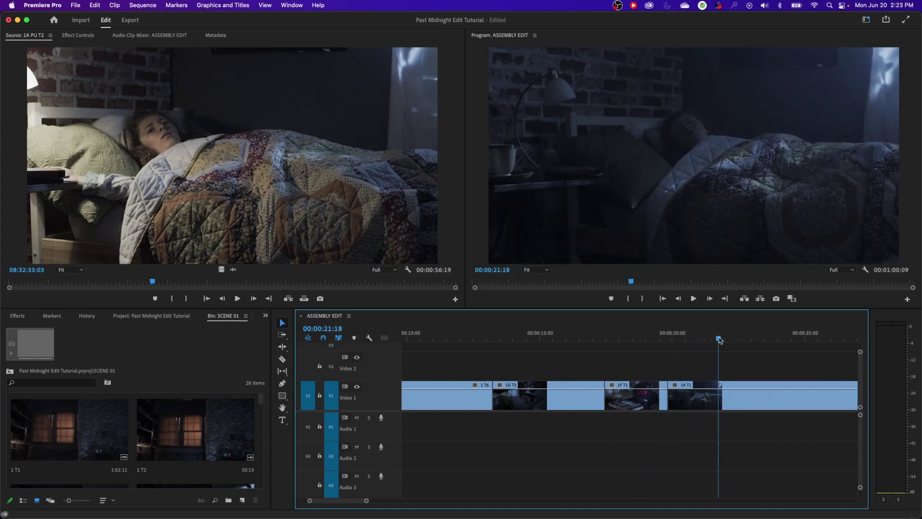
{"action": "key", "text": "shift+k"}
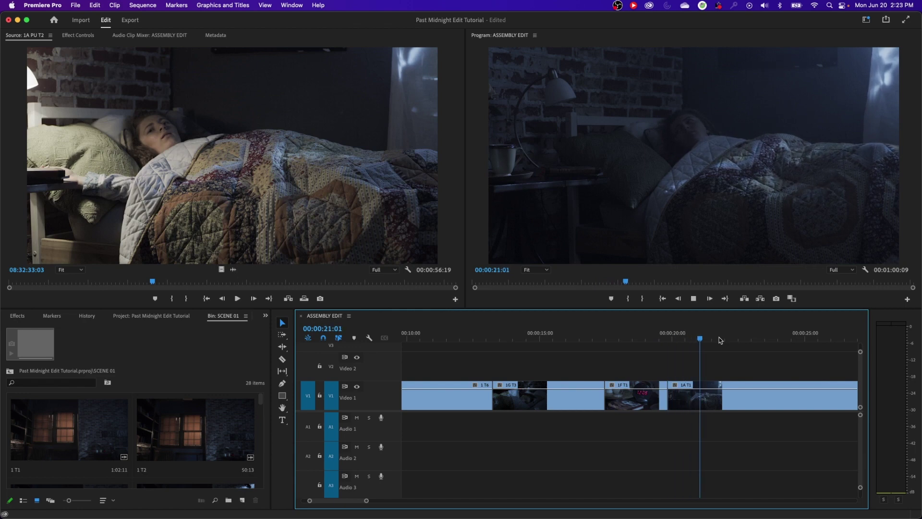
{"action": "key", "text": "space"}
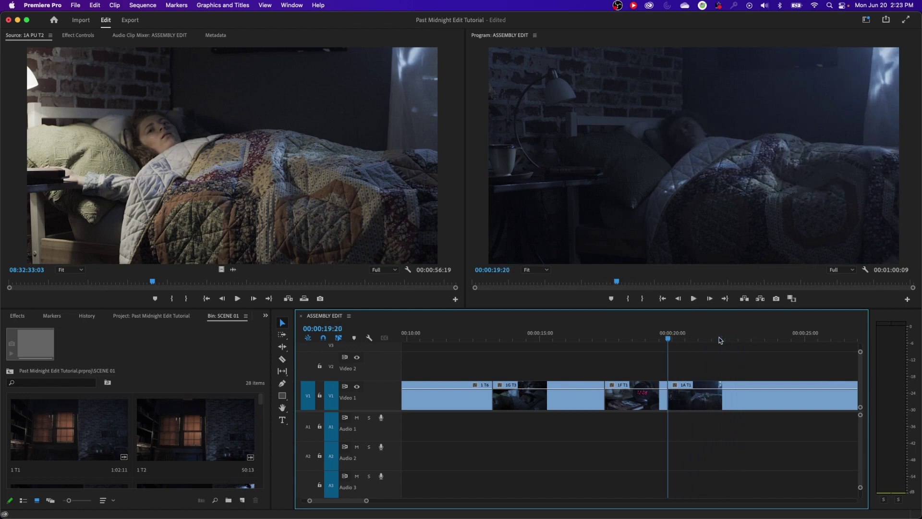
{"action": "key", "text": "space"}
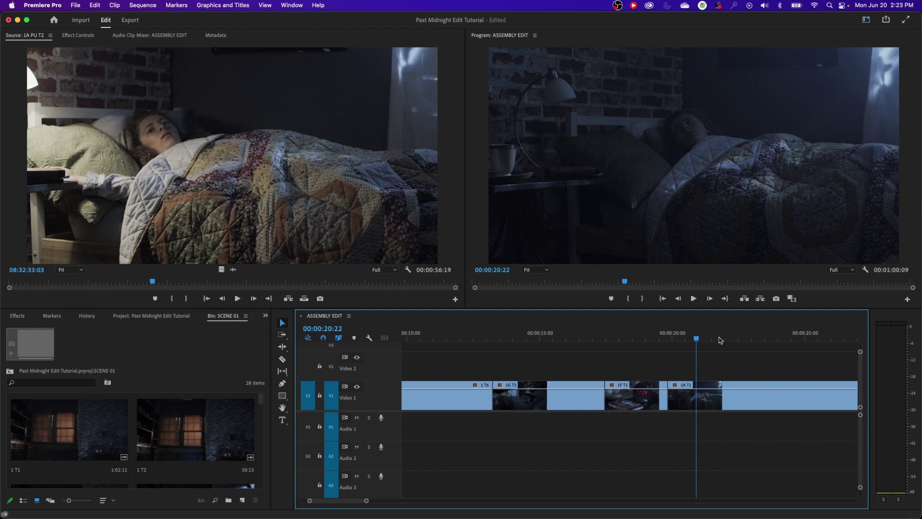
{"action": "key", "text": "Right"}
{"action": "key", "text": "Right"}
{"action": "key", "text": "Right"}
{"action": "key", "text": "Right"}
{"action": "key", "text": "Right"}
{"action": "key", "text": "Right"}
{"action": "key", "text": "Right"}
{"action": "key", "text": "Right"}
{"action": "key", "text": "Right"}
{"action": "key", "text": "Right"}
{"action": "key", "text": "Right"}
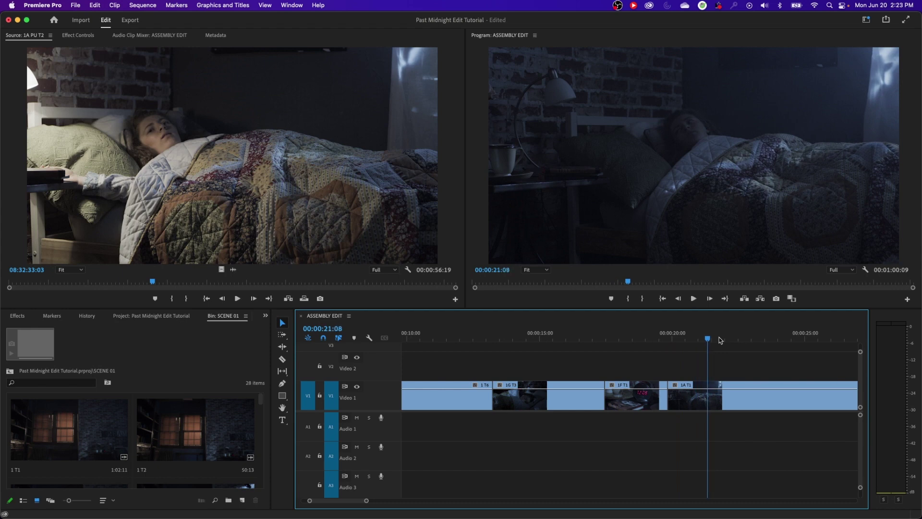
{"action": "key", "text": "Left"}
{"action": "key", "text": "Left"}
{"action": "key", "text": "Left"}
{"action": "key", "text": "Left"}
{"action": "key", "text": "Left"}
{"action": "key", "text": "Left"}
{"action": "key", "text": "Left"}
{"action": "key", "text": "Left"}
{"action": "key", "text": "Left"}
{"action": "key", "text": "Left"}
{"action": "key", "text": "Left"}
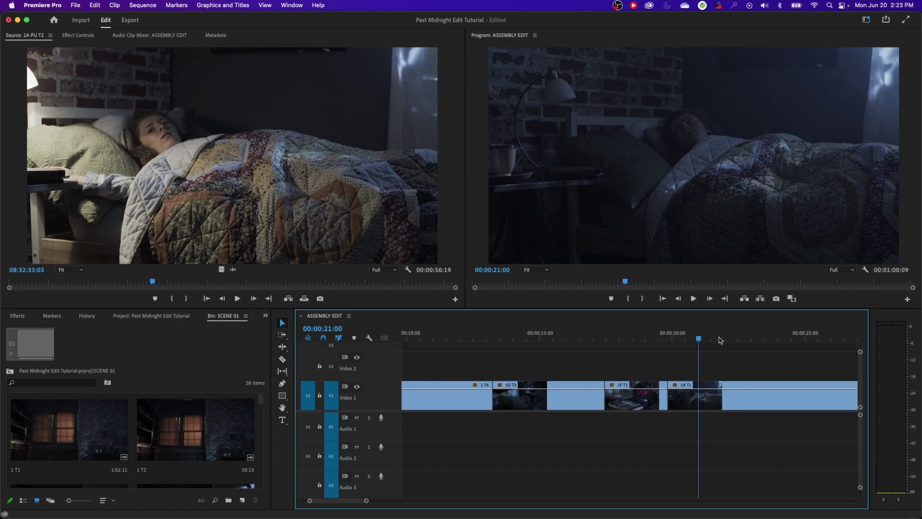
{"action": "key", "text": "Left"}
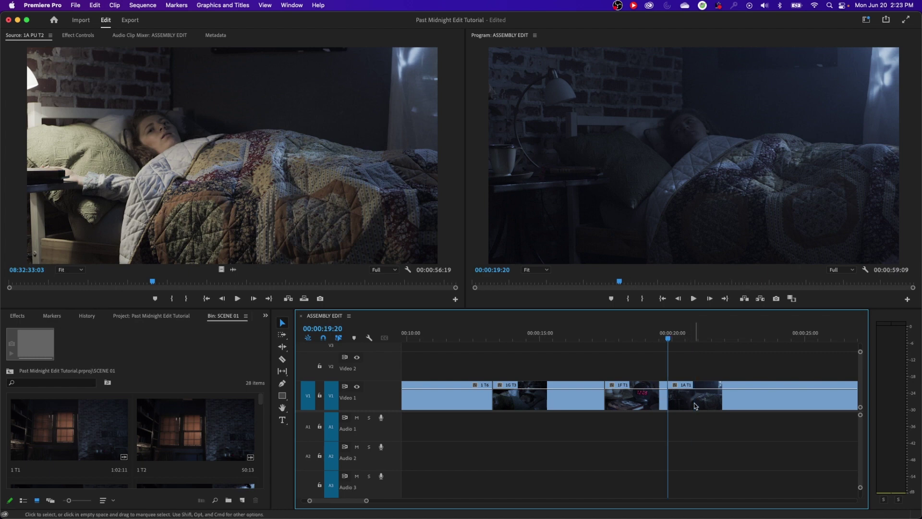
Replay the clock-to-bed cut from 00:00:19:05 and zoom the timeline out.
{"action": "left_click", "coordinate": [651, 341]}
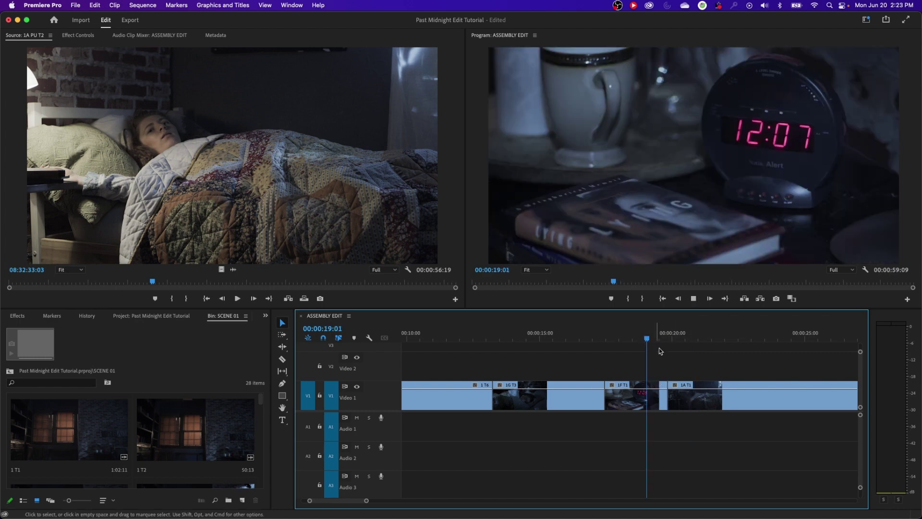
{"action": "key", "text": "space"}
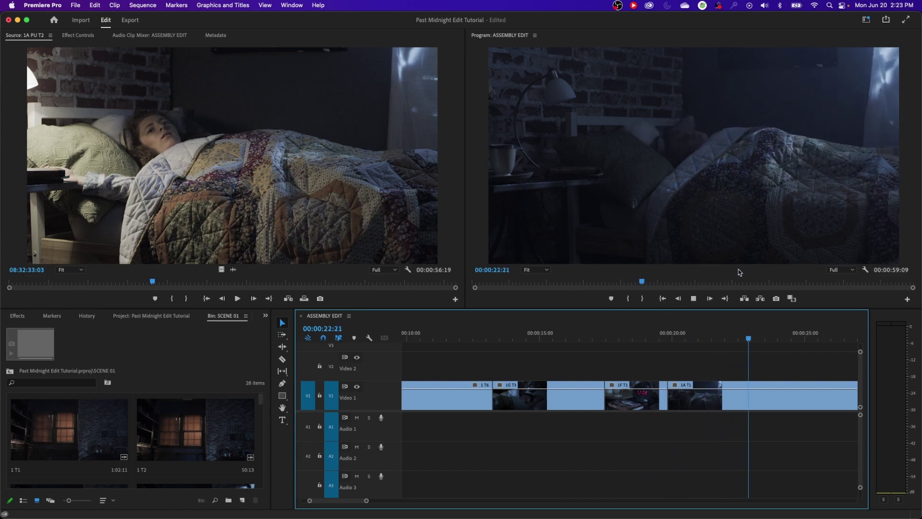
{"action": "key", "text": "minus"}
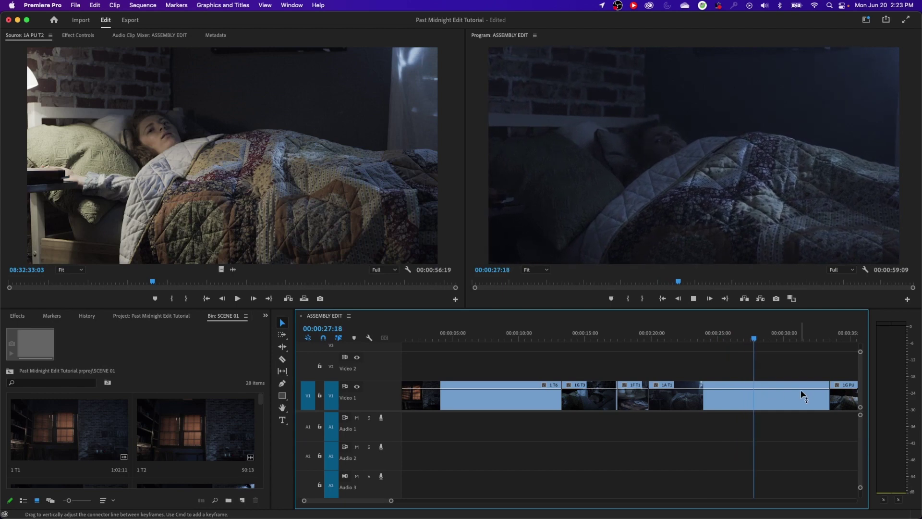
Find 00:00:32:14 in the 1A T1 bed shot and ripple-trim its tail there (W).
{"action": "left_click", "coordinate": [780, 341]}
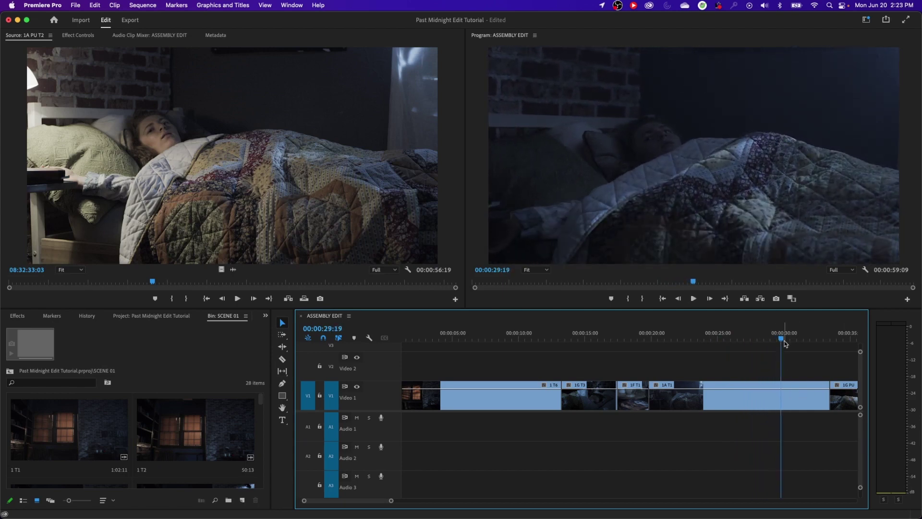
{"action": "key", "text": "space"}
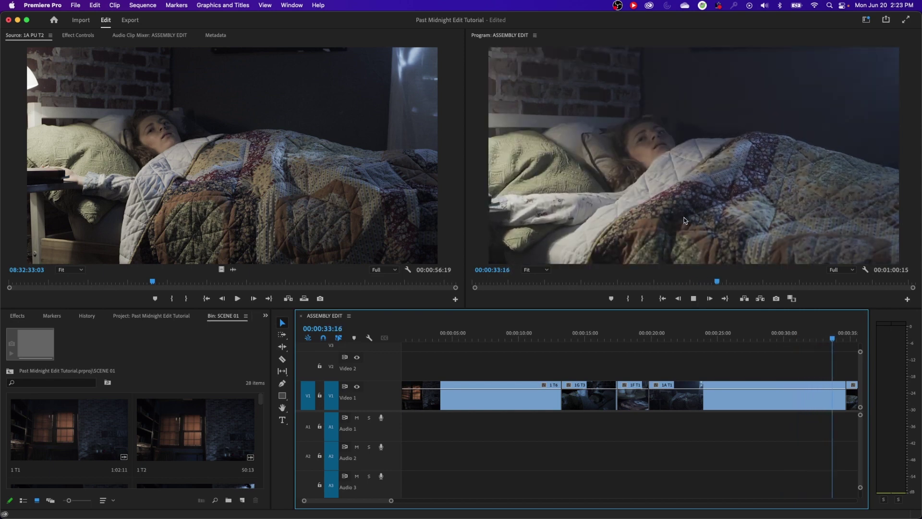
{"action": "key", "text": "space"}
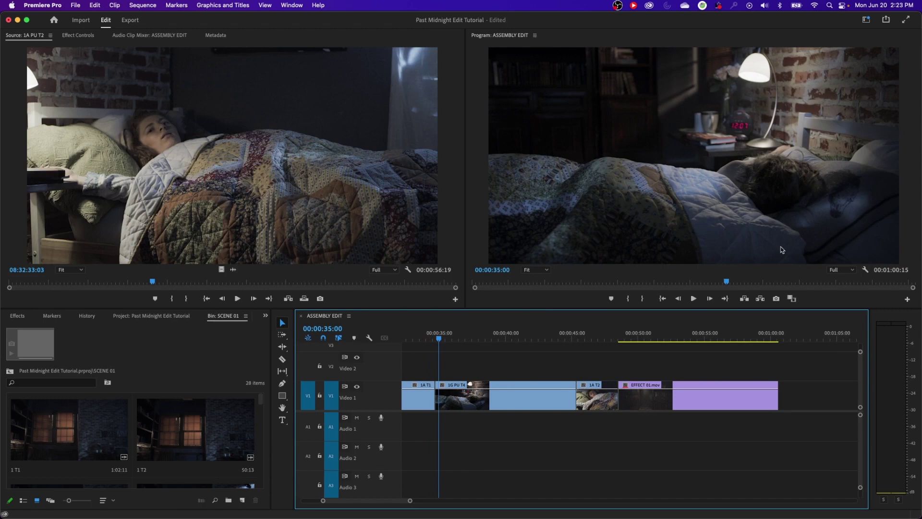
{"action": "key", "text": "minus"}
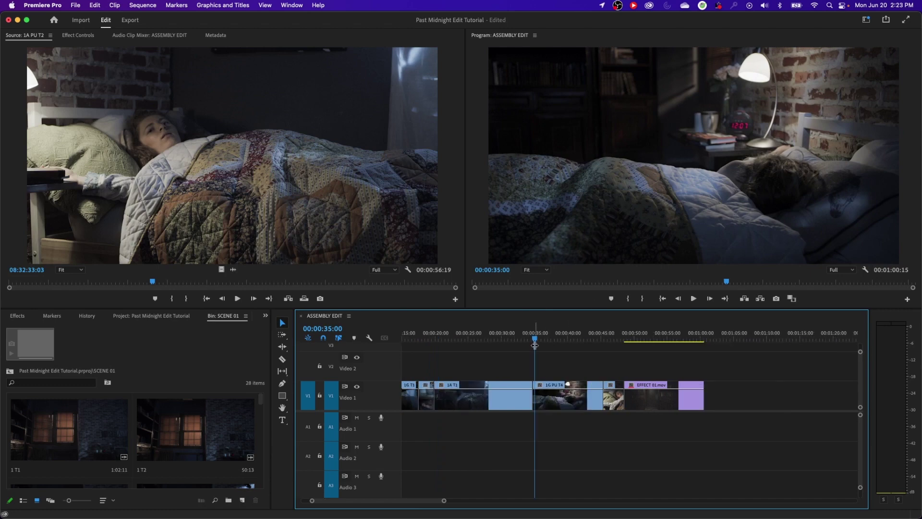
{"action": "left_click_drag", "start_coordinate": [534, 344], "coordinate": [491, 344]}
{"action": "key", "text": "space"}
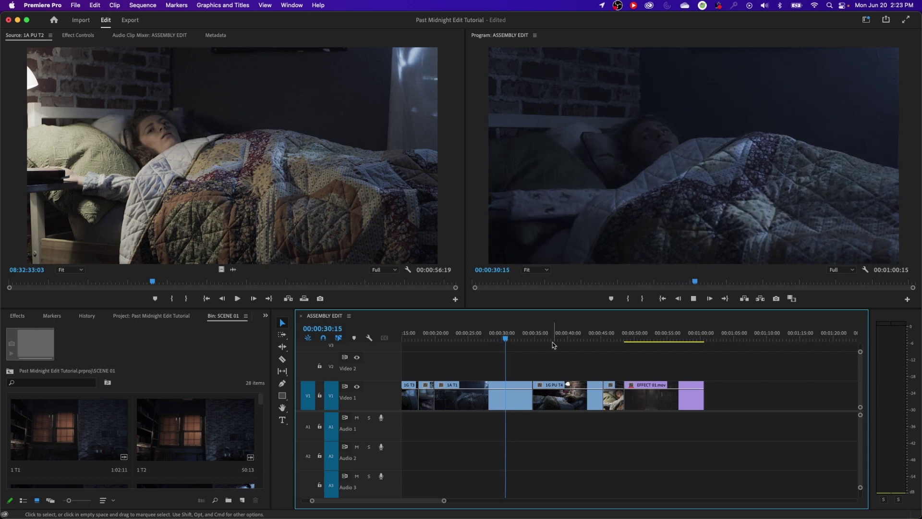
{"action": "key", "text": "space"}
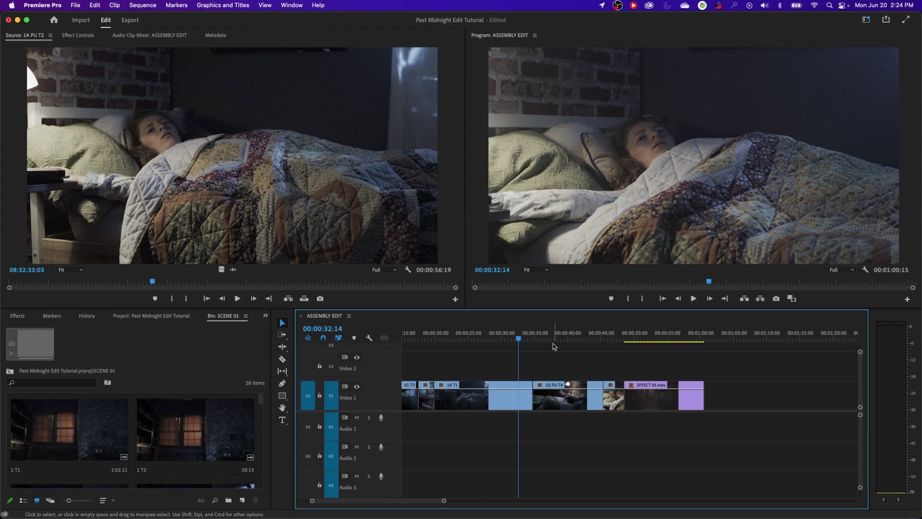
{"action": "key", "text": "w"}
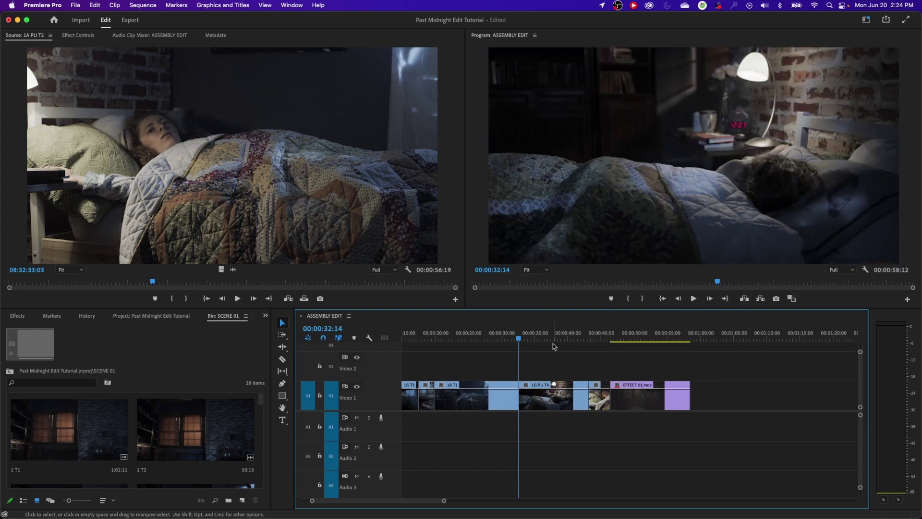
{"action": "key", "text": "shift+k"}
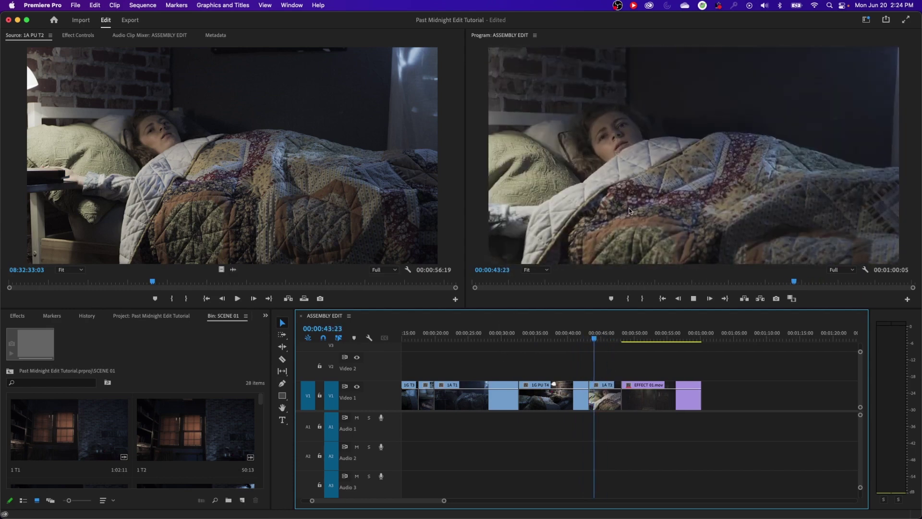
Ripple-trim 1A T2 at the frame where the girl opens her eyes.
{"action": "key", "text": "space"}
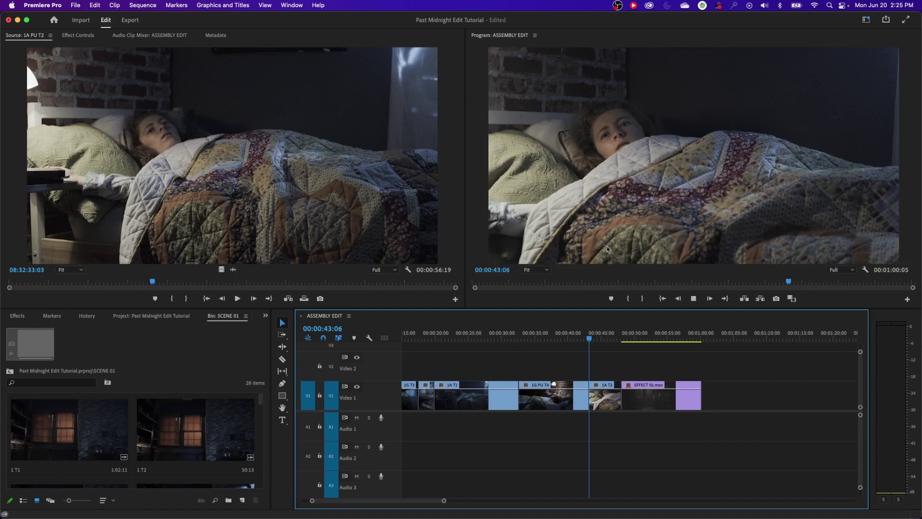
{"action": "key", "text": "space"}
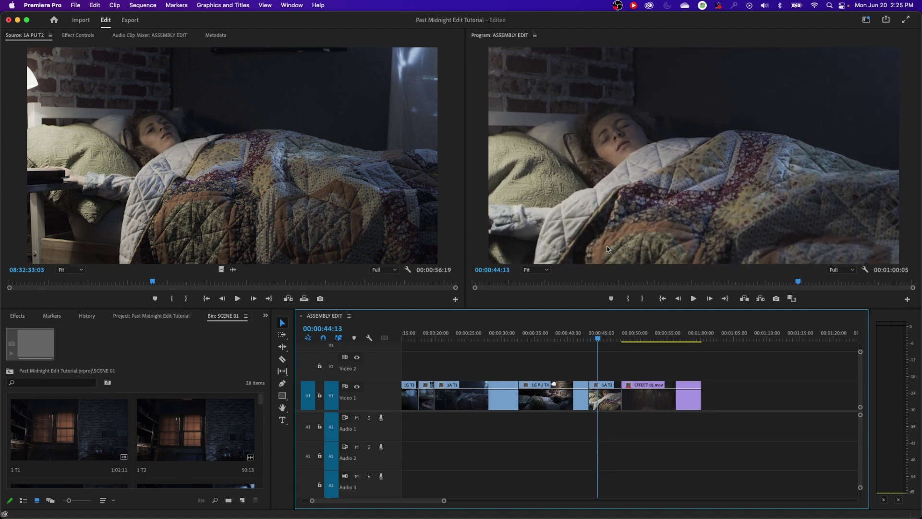
{"action": "key", "text": "Right"}
{"action": "key", "text": "Right"}
{"action": "key", "text": "Right"}
{"action": "key", "text": "Right"}
{"action": "key", "text": "Right"}
{"action": "key", "text": "Right"}
{"action": "key", "text": "Right"}
{"action": "key", "text": "Right"}
{"action": "key", "text": "Right"}
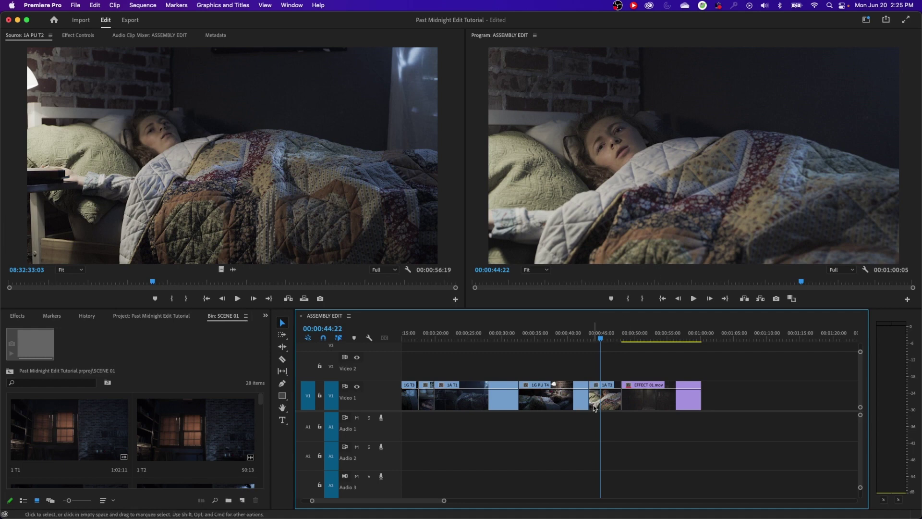
{"action": "key", "text": "q"}
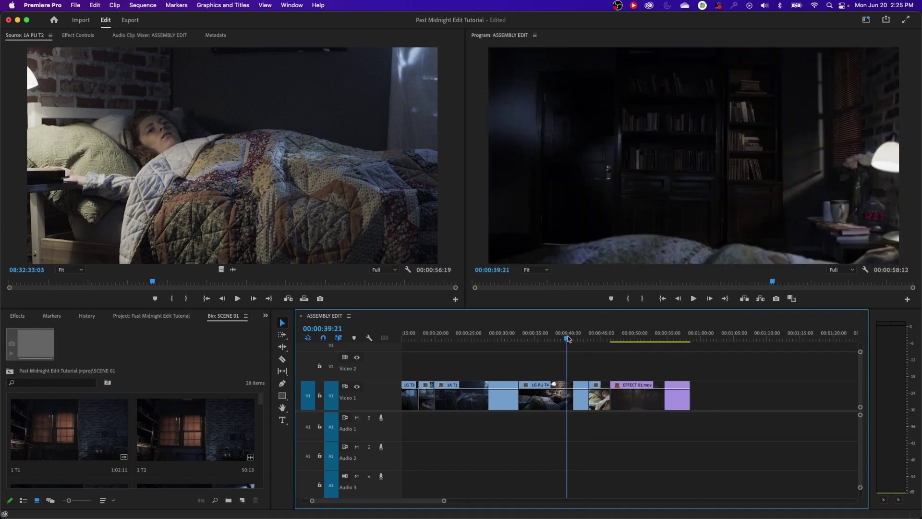
{"action": "key", "text": "shift+k"}
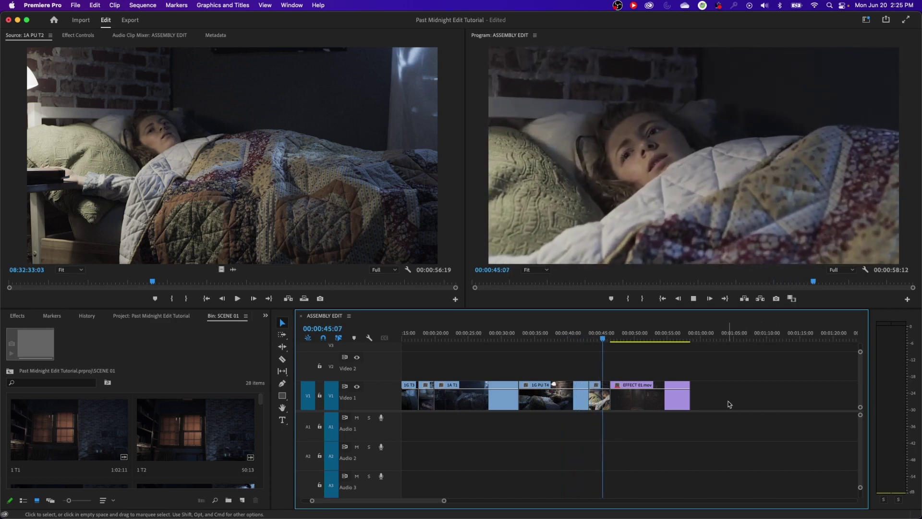
Replay the trimmed cut from 00:00:40:00, stopping at 00:00:42:14.
{"action": "key", "text": "space"}
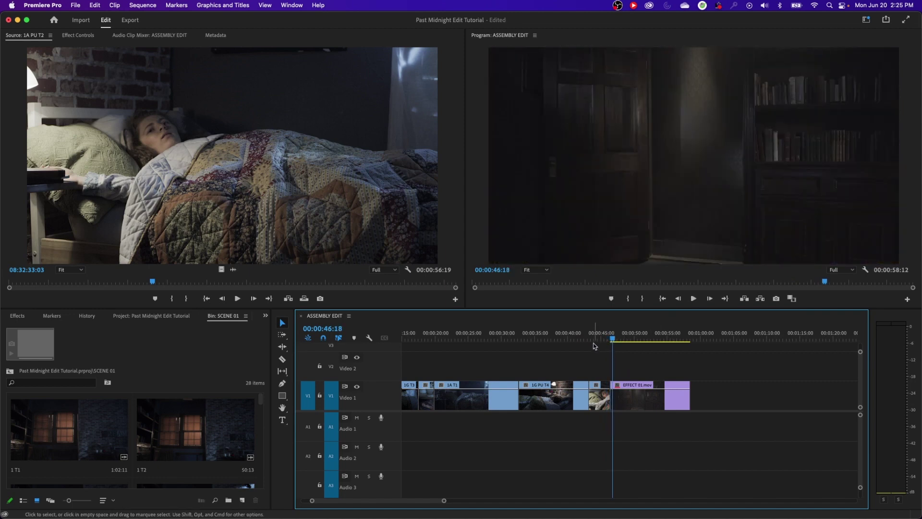
{"action": "left_click", "coordinate": [568, 334]}
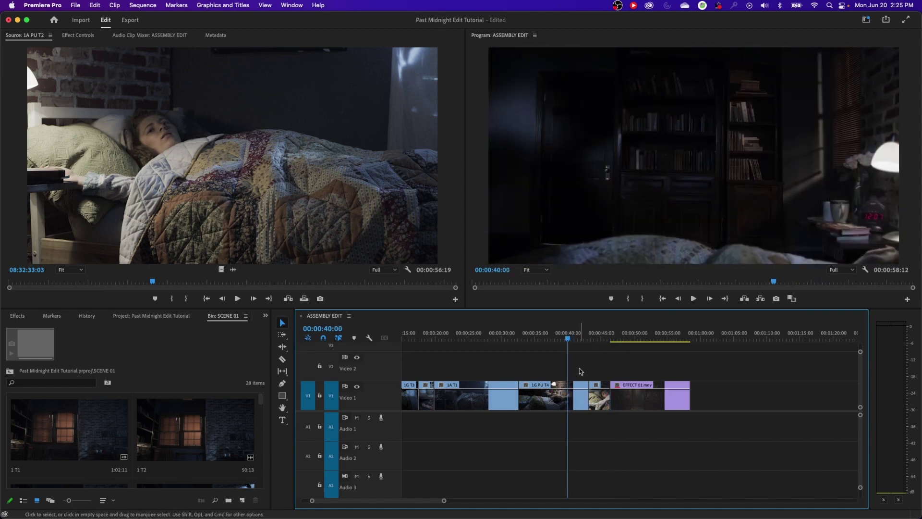
{"action": "key", "text": "space"}
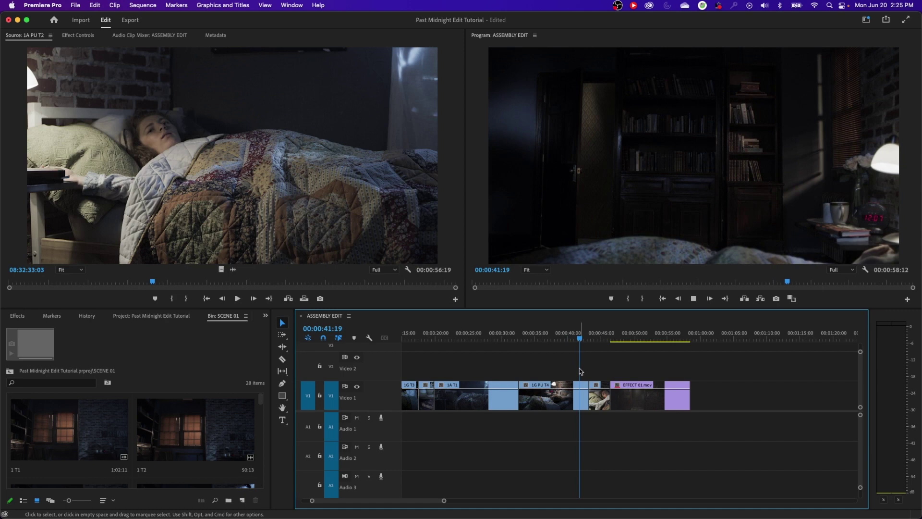
{"action": "key", "text": "space"}
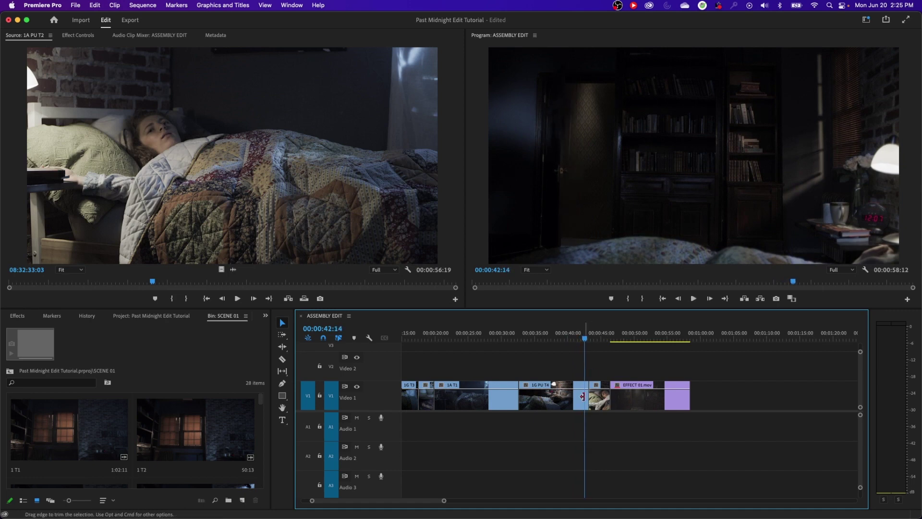
Ripple-trim 1A T2 to begin at 00:00:42:14, then ripple-trim the 1G PU T4 edge.
{"action": "left_click_drag", "start_coordinate": [582, 402], "coordinate": [586, 402]}
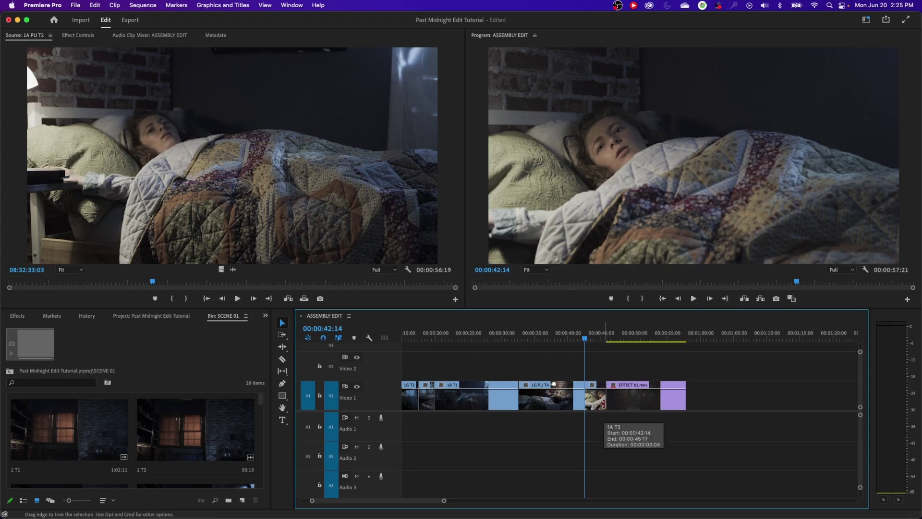
{"action": "left_click", "coordinate": [549, 335]}
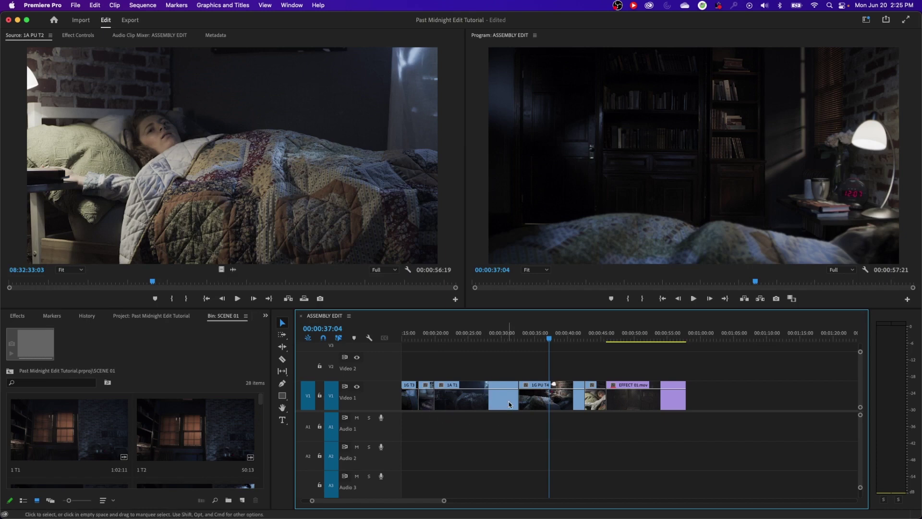
{"action": "key", "text": "b"}
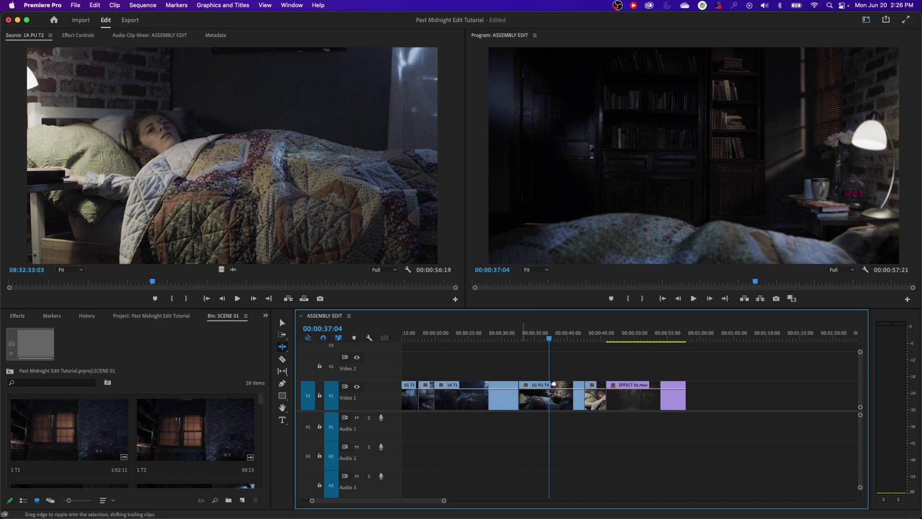
{"action": "mouse_move", "coordinate": [522, 396]}
{"action": "left_mouse_down"}
{"action": "mouse_move", "coordinate": [482, 396]}
{"action": "mouse_move", "coordinate": [536, 401]}
{"action": "left_mouse_up"}
Review the trimmed edit through the creature doorway shot, then maximize the SCENE 01 bin.
{"action": "key", "text": "v"}
{"action": "key", "text": "shift+k"}
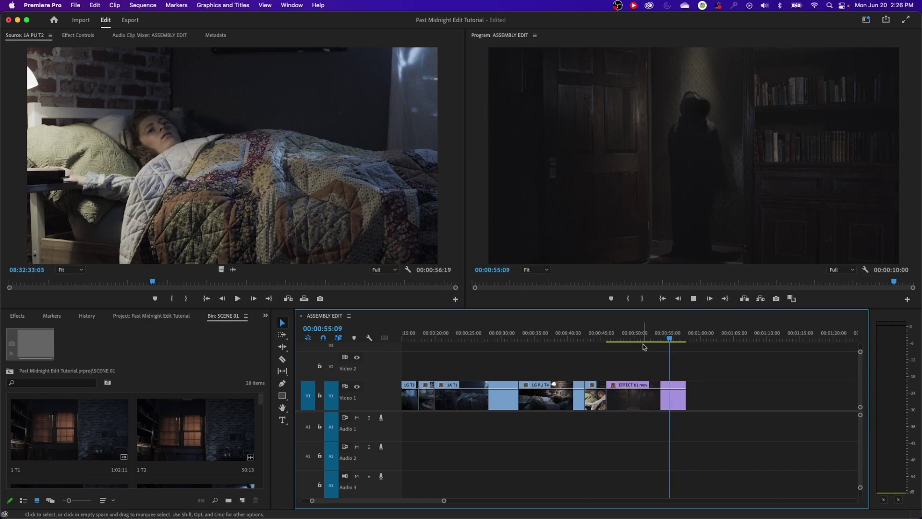
{"action": "key", "text": "space"}
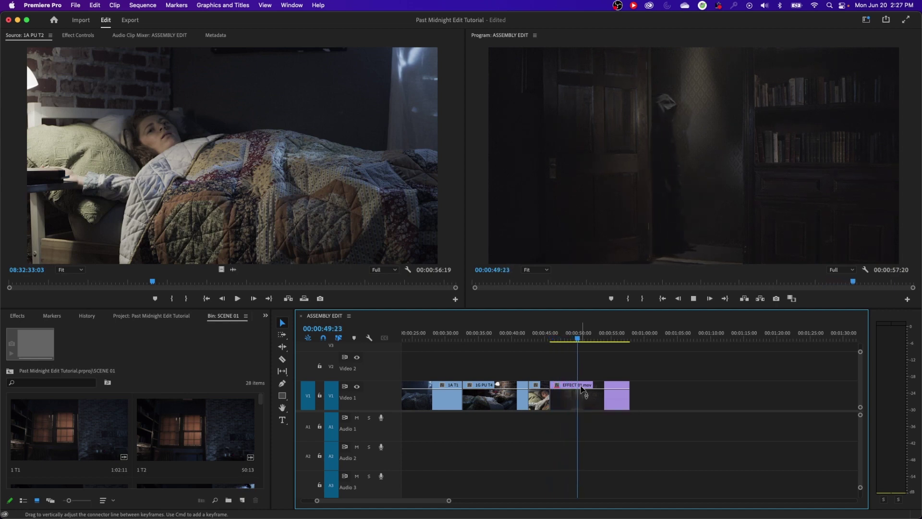
{"action": "key", "text": "space"}
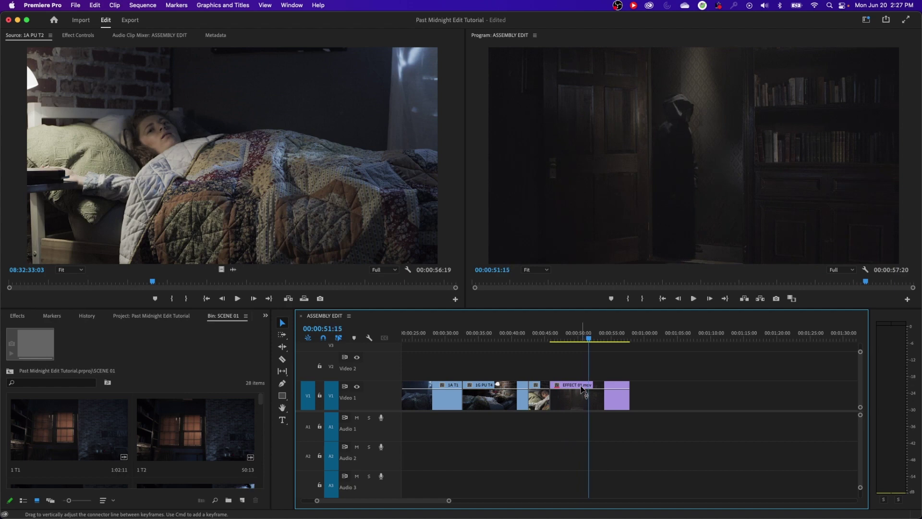
{"action": "key", "text": "Left"}
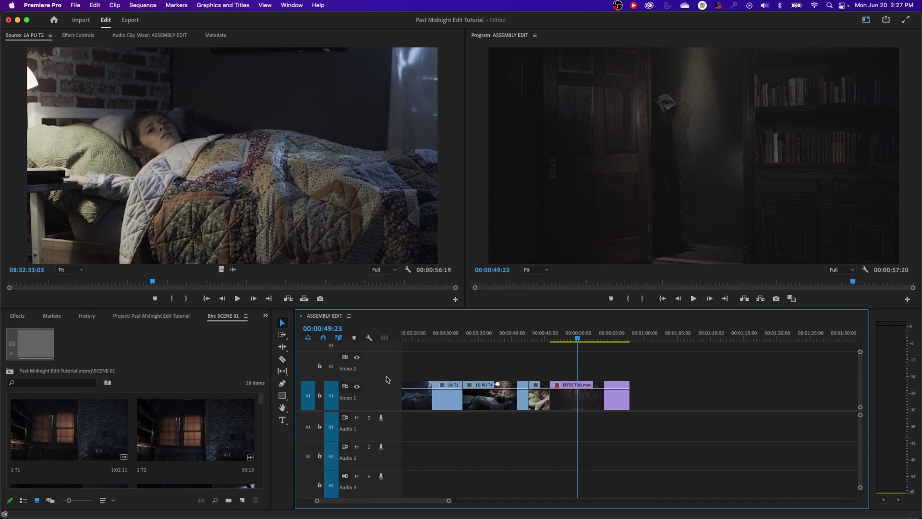
{"action": "key", "text": "grave"}
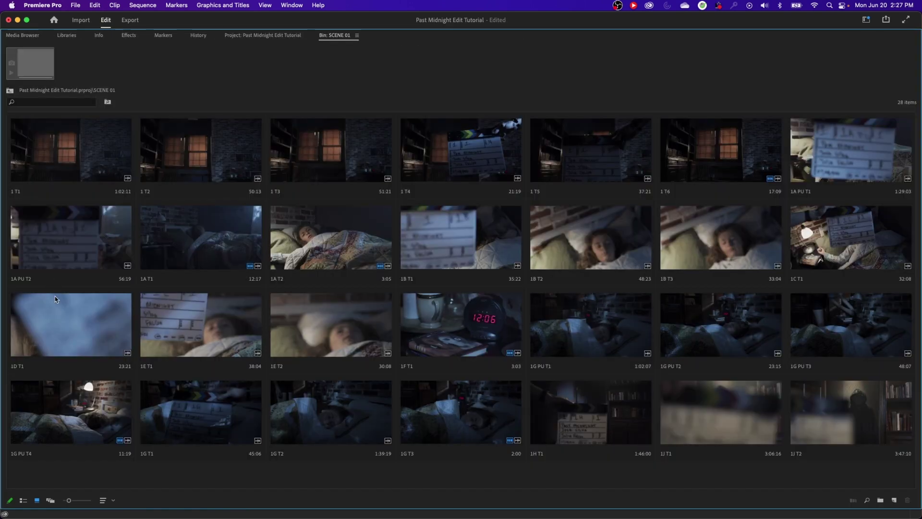
Load the 1A PU T2 pickup as the source clip and play it.
{"action": "left_click", "coordinate": [42, 251]}
{"action": "key", "text": "grave"}
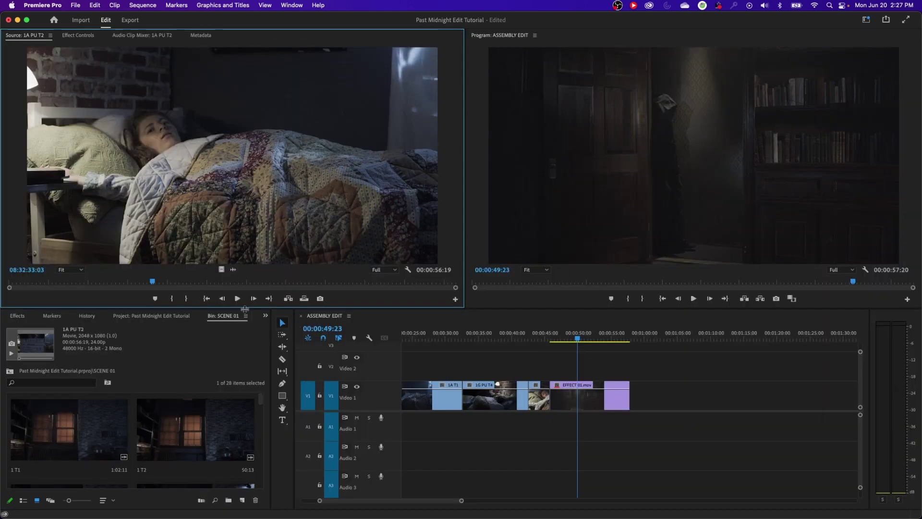
{"action": "key", "text": "space"}
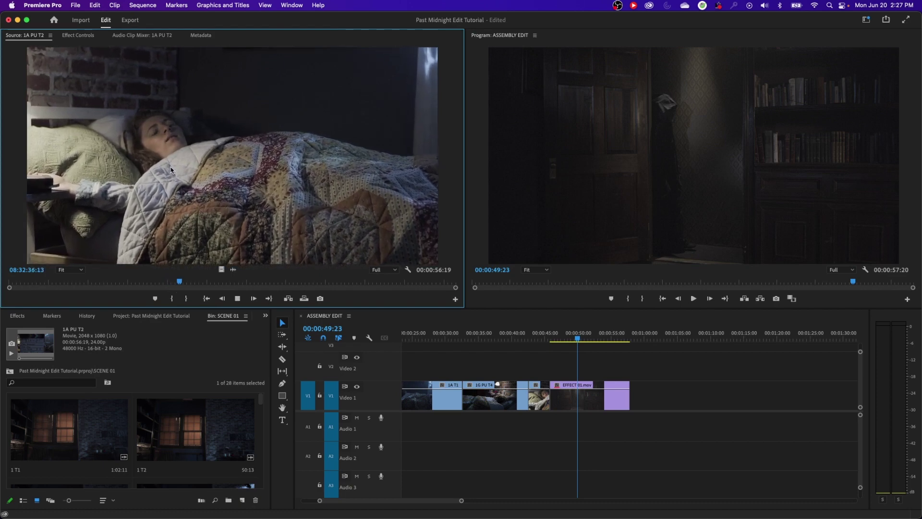
{"action": "key", "text": "space"}
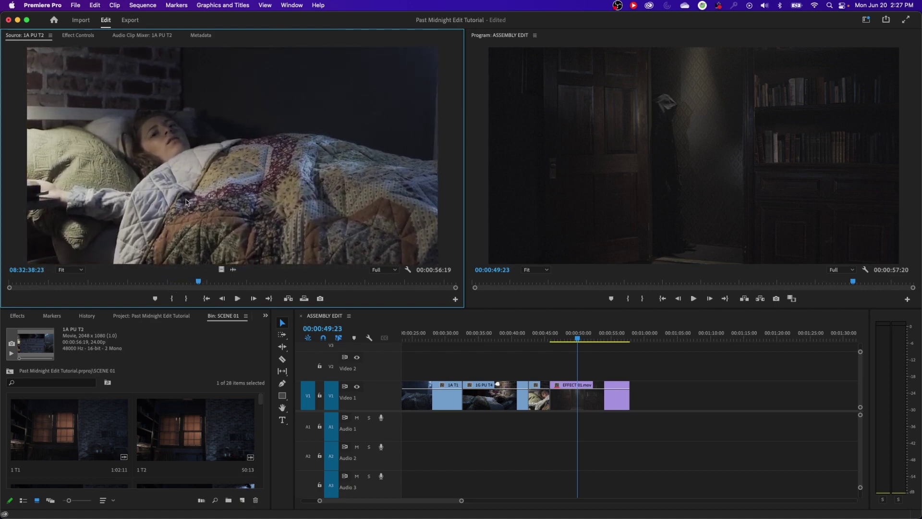
Mark a four-second In/Out range around the girl's reaction in the pickup.
{"action": "key", "text": "j"}
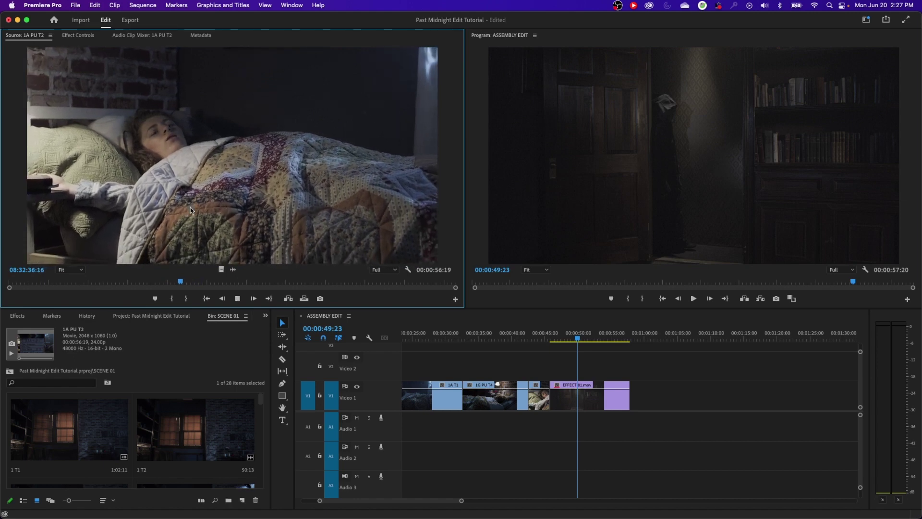
{"action": "key", "text": "space"}
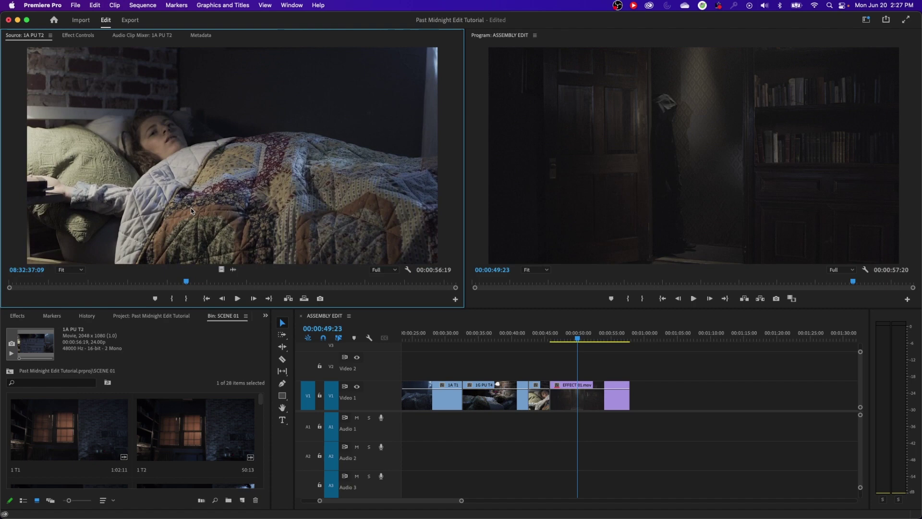
{"action": "key", "text": "i"}
{"action": "key", "text": "space"}
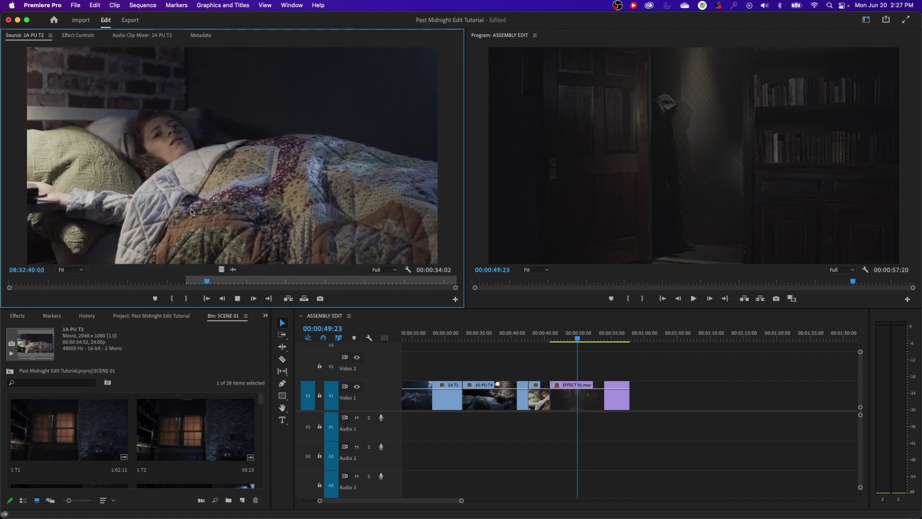
{"action": "key", "text": "space"}
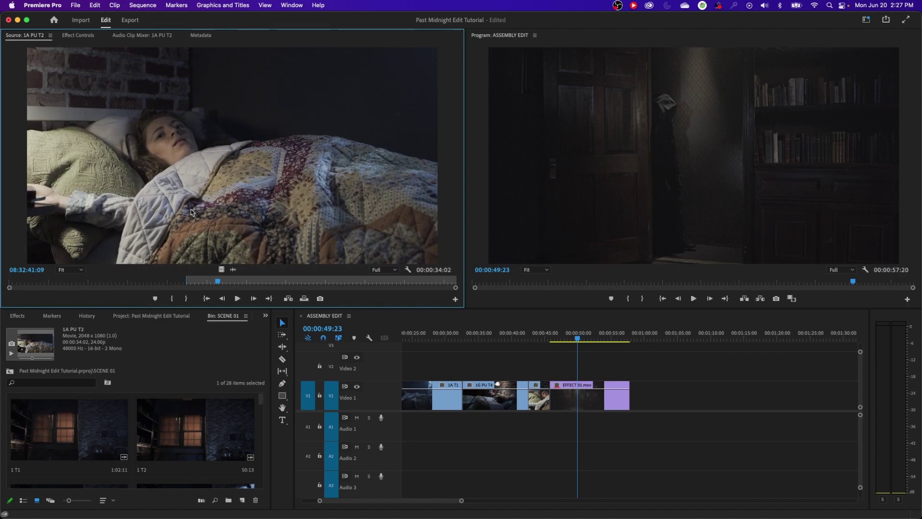
{"action": "key", "text": "o"}
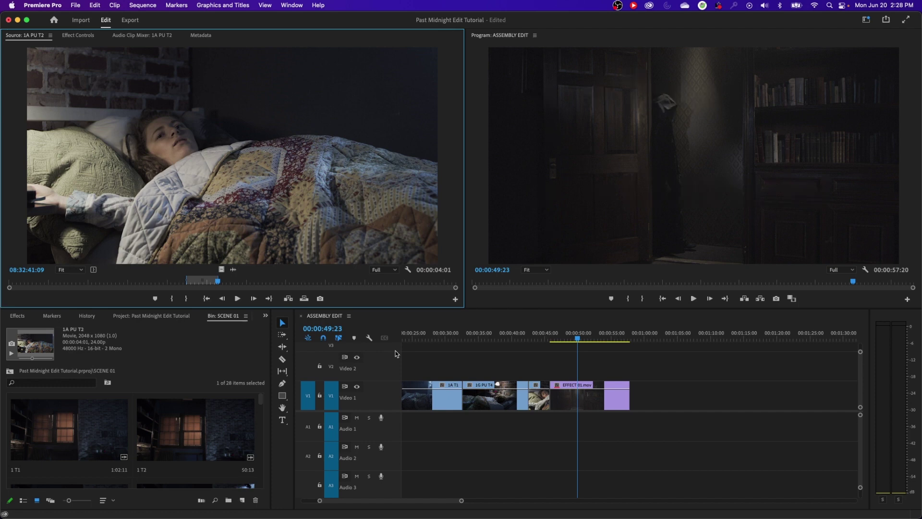
Overwrite the 1A PU T2 pickup over EFFECT 01.mov and review it from 00:00:47:19.
{"action": "key", "text": "period"}
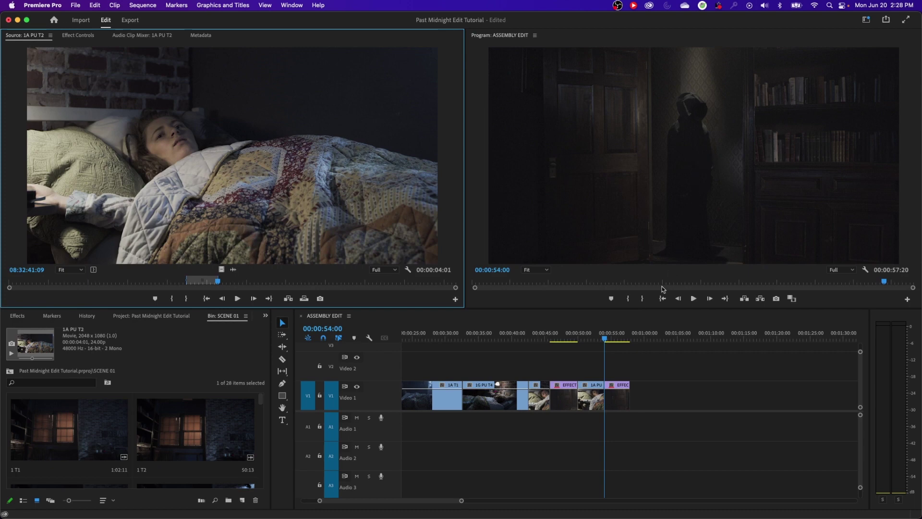
{"action": "left_click", "coordinate": [565, 338]}
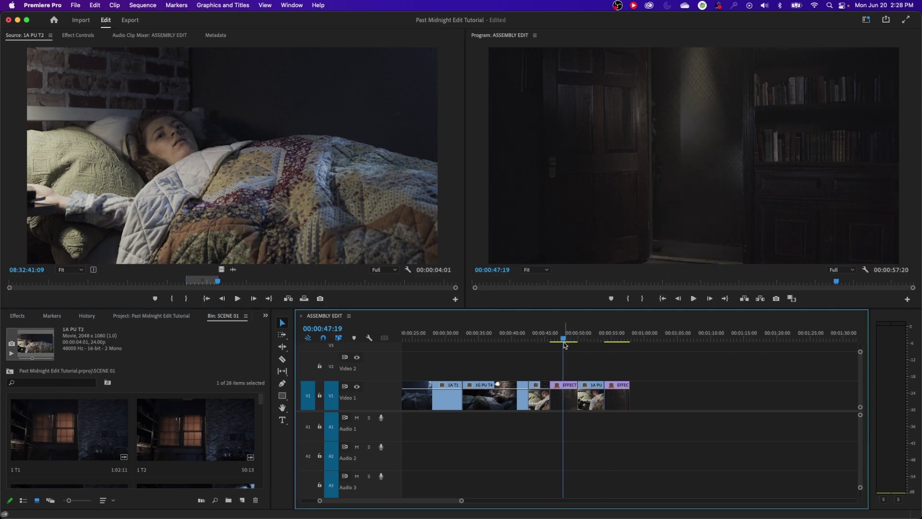
{"action": "key", "text": "space"}
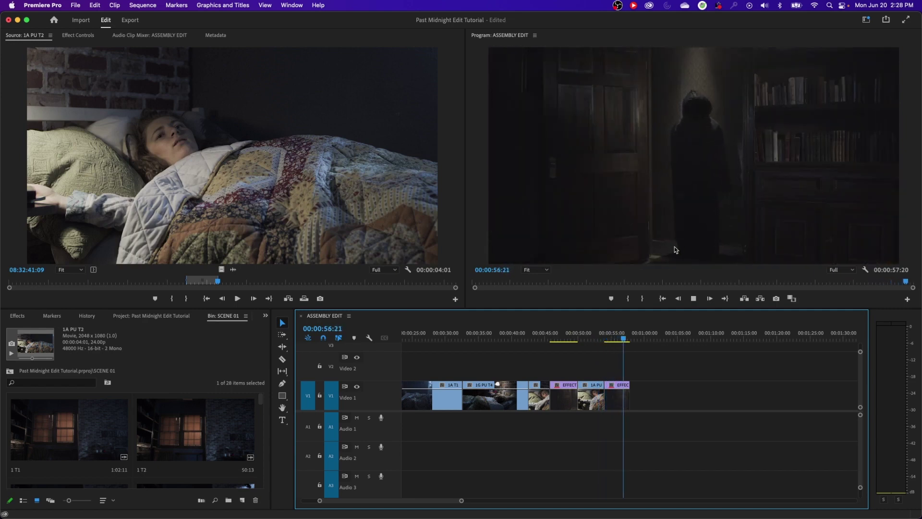
{"action": "left_click_drag", "start_coordinate": [618, 338], "coordinate": [582, 345]}
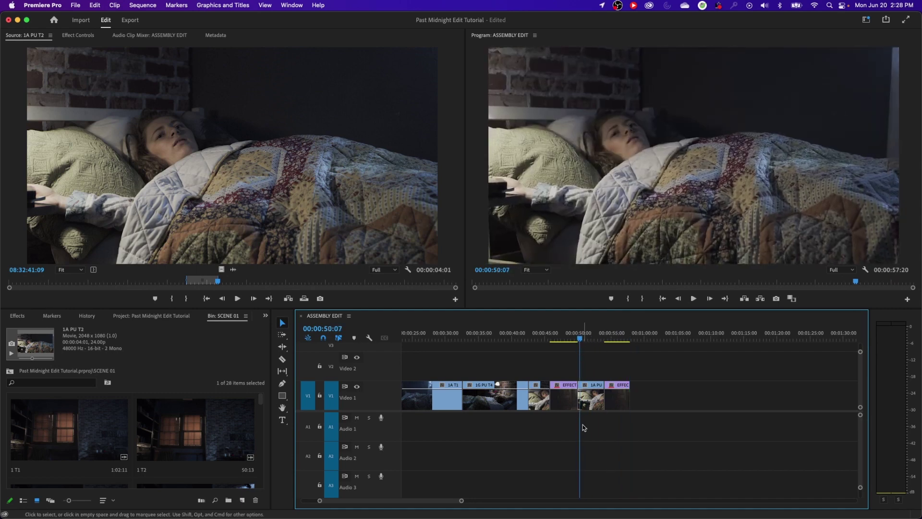
Undo the last change and replay the pickup edit from 00:00:48:10, zooming the timeline in.
{"action": "key", "text": "super+z"}
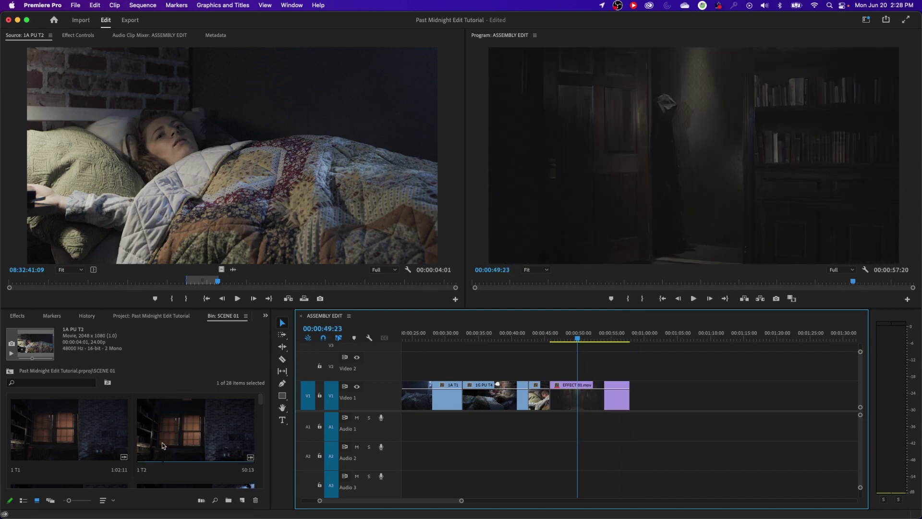
{"action": "left_click_drag", "start_coordinate": [576, 341], "coordinate": [577, 342]}
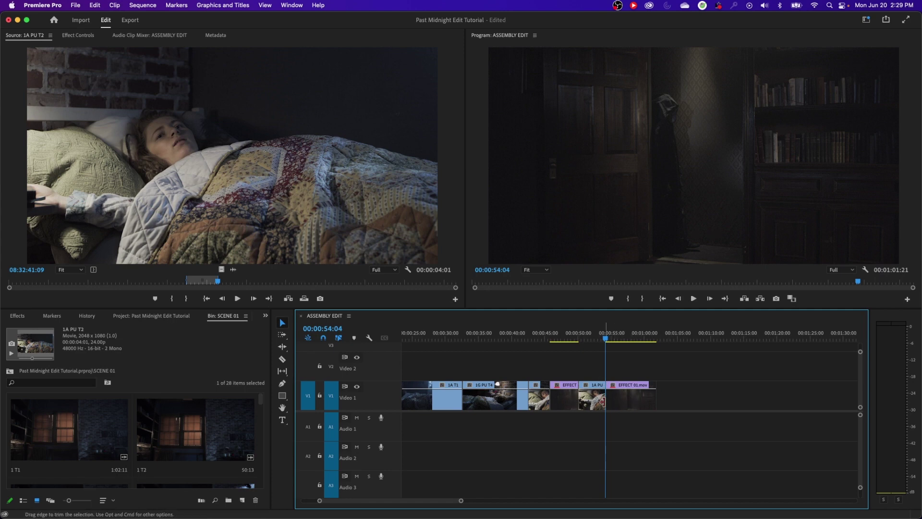
{"action": "left_click_drag", "start_coordinate": [604, 339], "coordinate": [571, 340]}
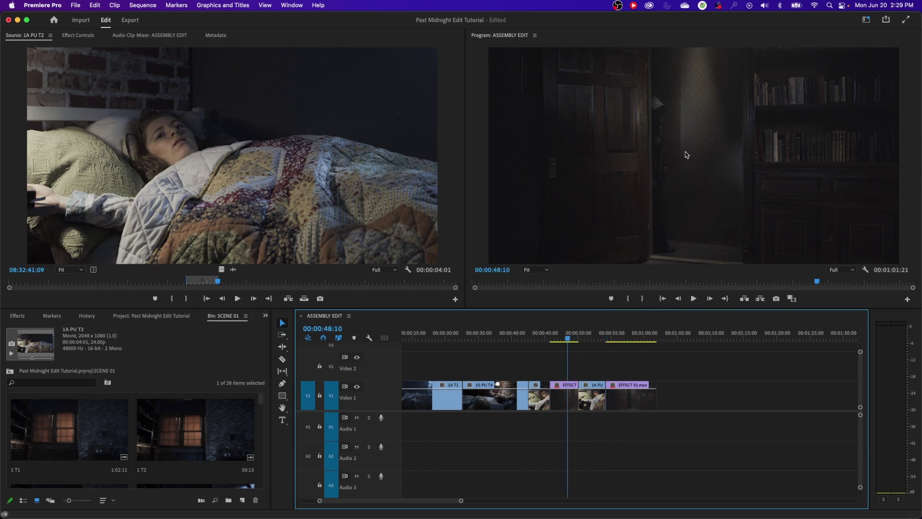
{"action": "key", "text": "space"}
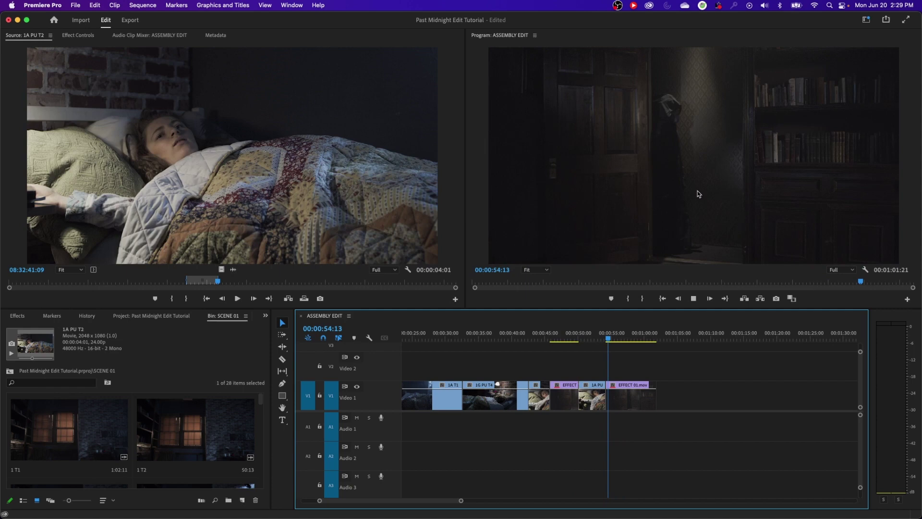
{"action": "key", "text": "space"}
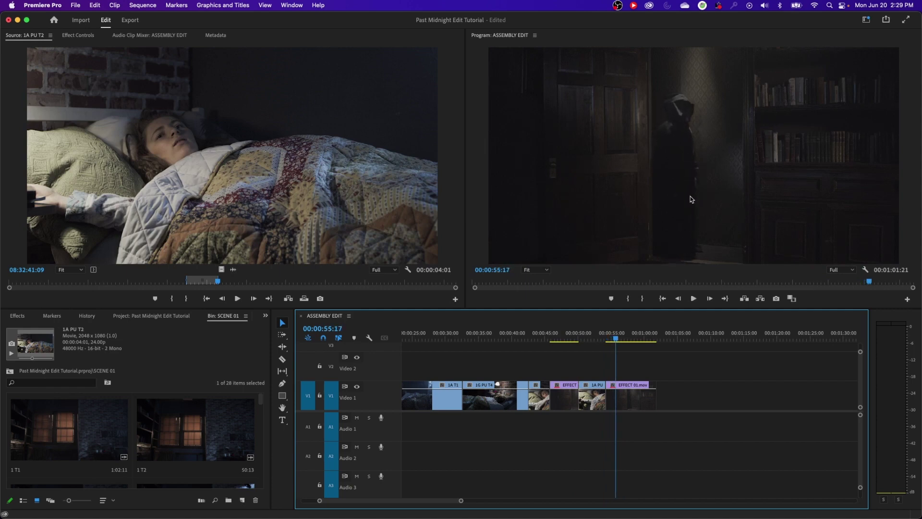
{"action": "key", "text": "="}
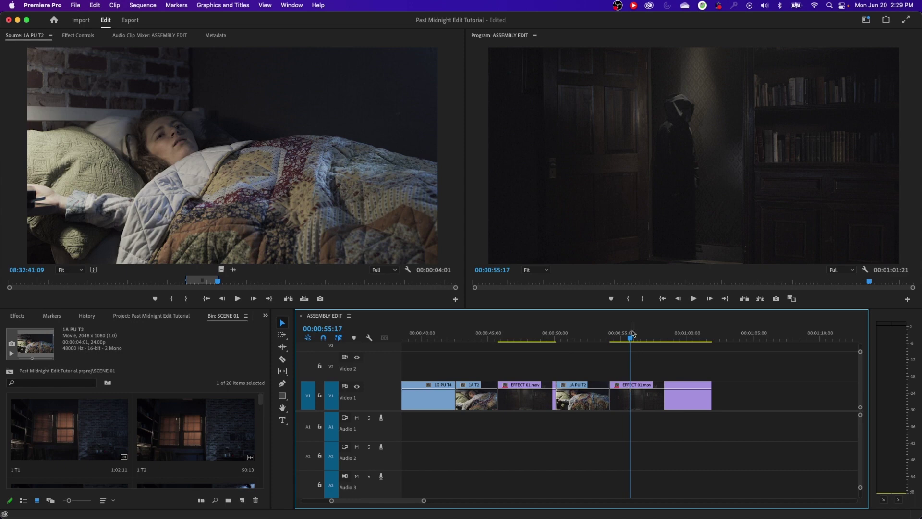
Undo and redo the last edit, then play and step back to 00:00:54:04.
{"action": "left_click_drag", "start_coordinate": [633, 332], "coordinate": [614, 332]}
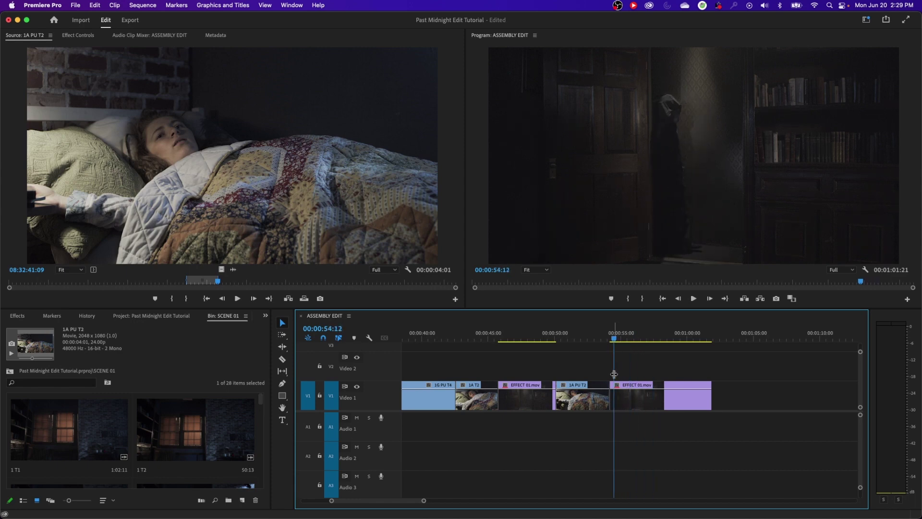
{"action": "key", "text": "super+z"}
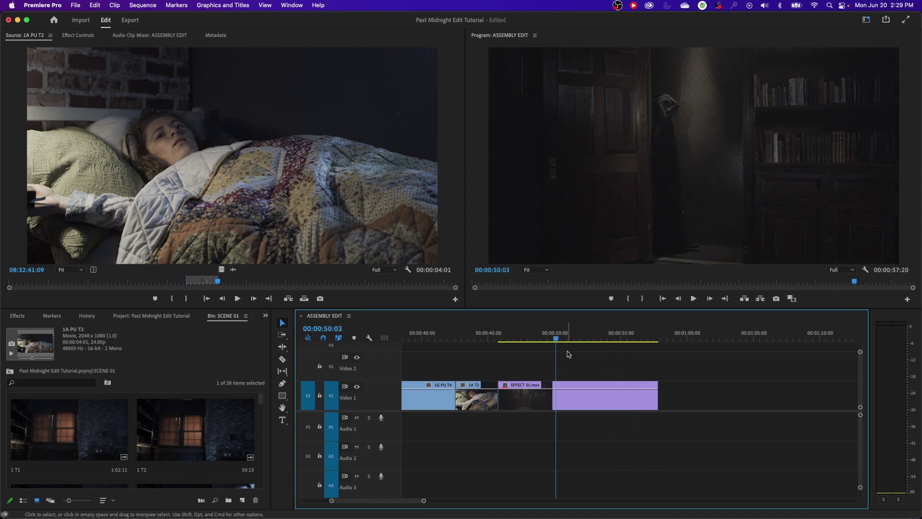
{"action": "key", "text": "super+shift+z"}
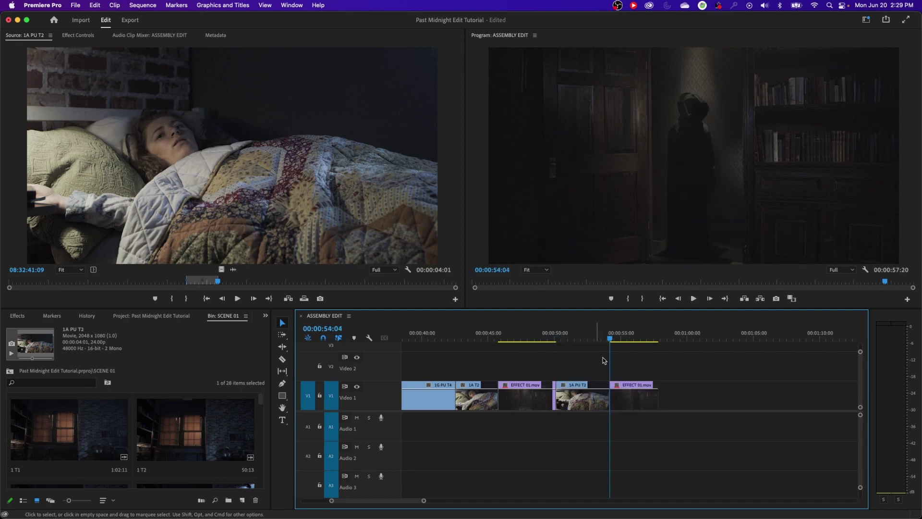
{"action": "key", "text": "space"}
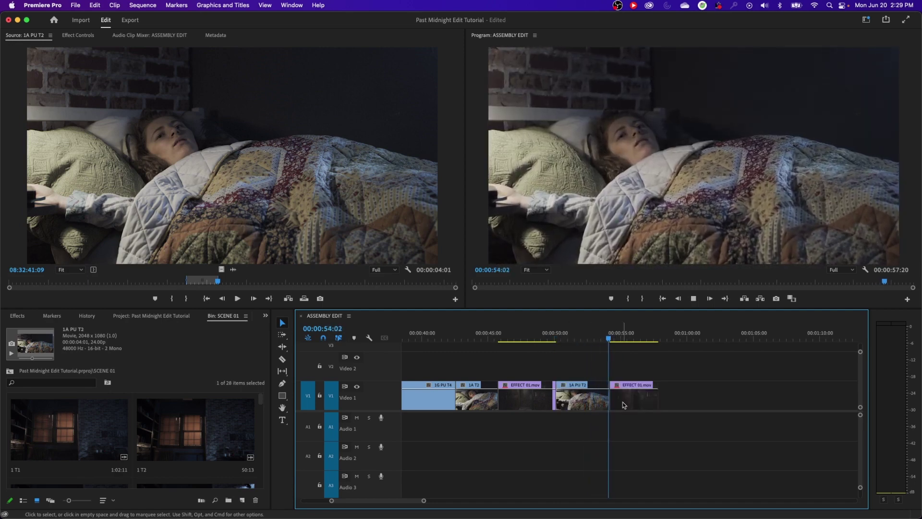
{"action": "key", "text": "space"}
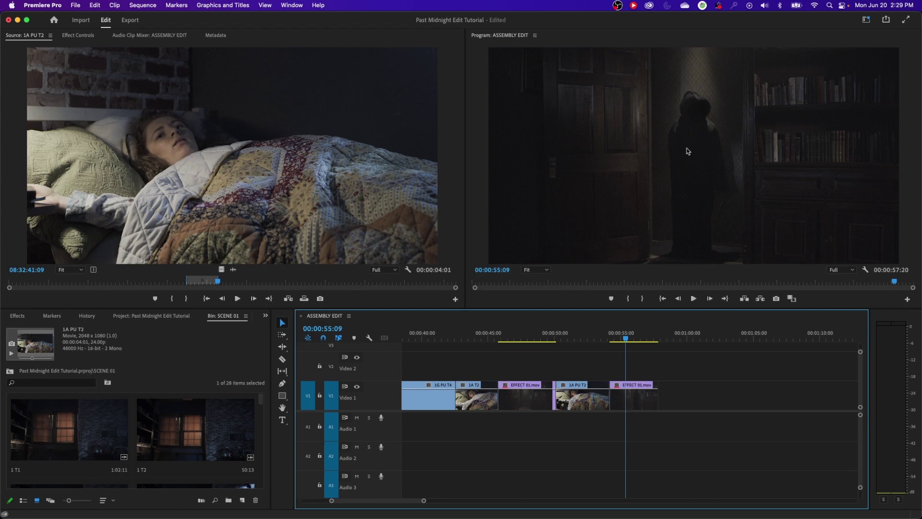
{"action": "key", "text": "j"}
{"action": "key", "text": "k"}
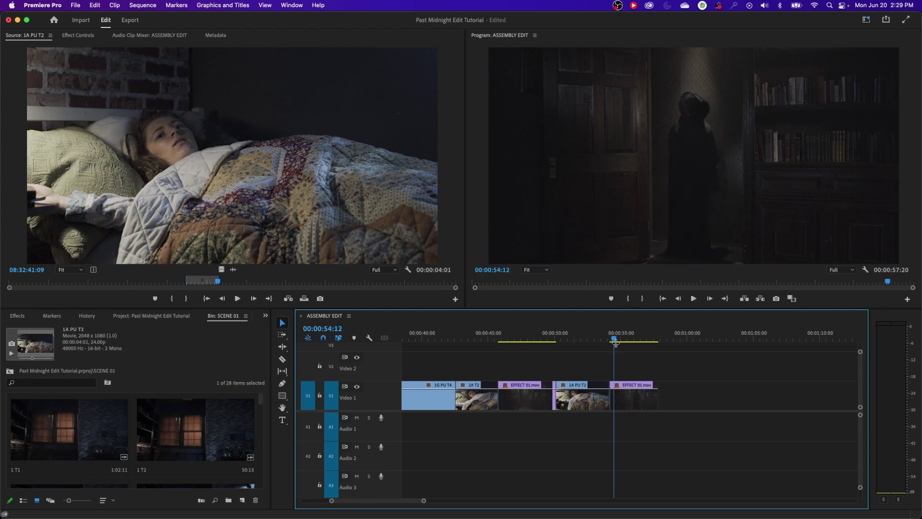
{"action": "key", "text": "Left"}
{"action": "key", "text": "Left"}
{"action": "key", "text": "Left"}
{"action": "key", "text": "Left"}
{"action": "key", "text": "Left"}
{"action": "key", "text": "Left"}
{"action": "key", "text": "Left"}
{"action": "key", "text": "Left"}
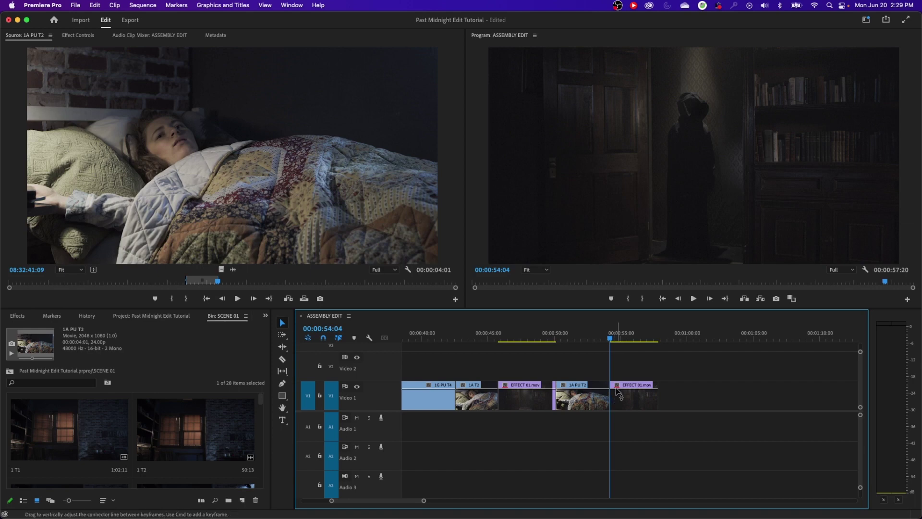
Ripple-trim the cut after 1A PU T2 leftward, closing up the following clips.
{"action": "left_click", "coordinate": [545, 335]}
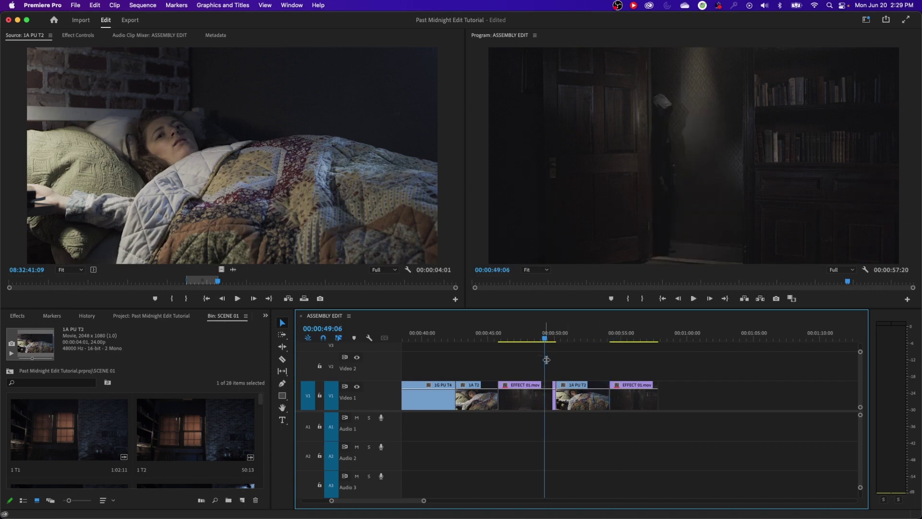
{"action": "left_click", "coordinate": [618, 335]}
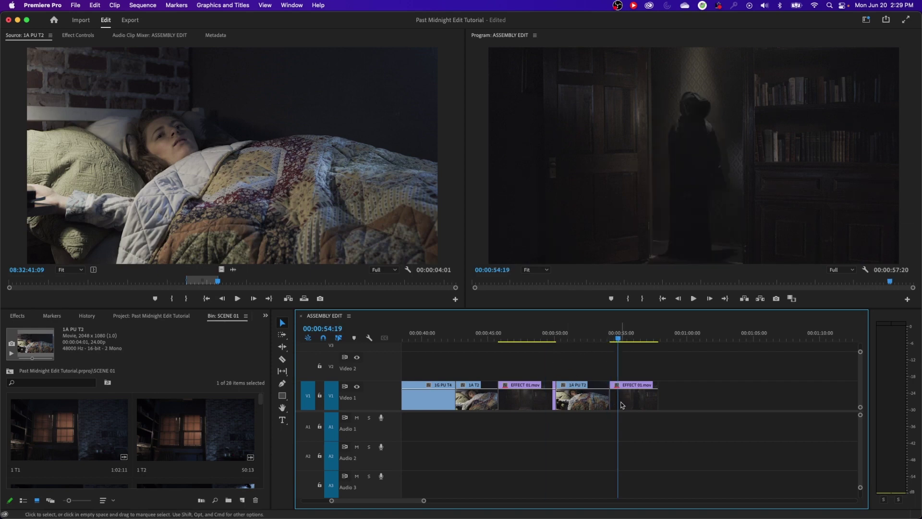
{"action": "key", "text": "b"}
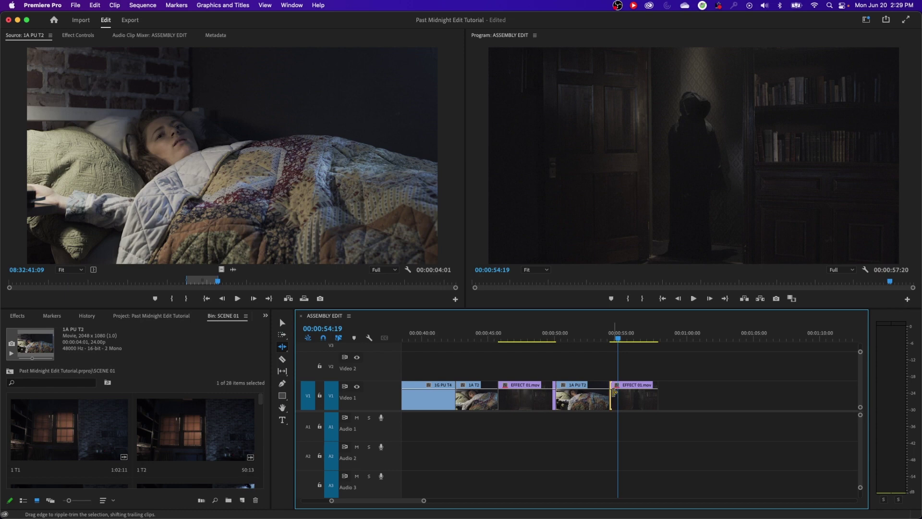
{"action": "left_click_drag", "start_coordinate": [613, 392], "coordinate": [588, 395]}
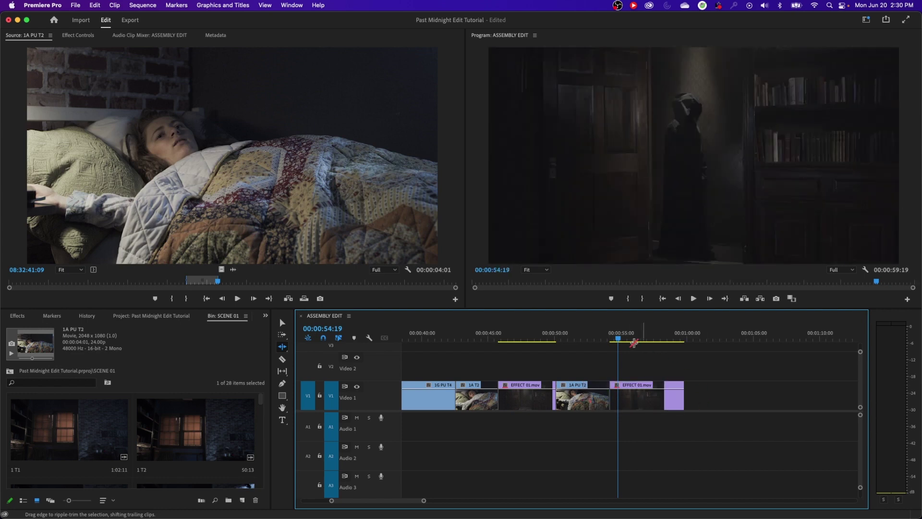
Replay the trimmed section from 00:00:48:02, then zoom out to the whole sequence.
{"action": "left_click_drag", "start_coordinate": [634, 341], "coordinate": [531, 339]}
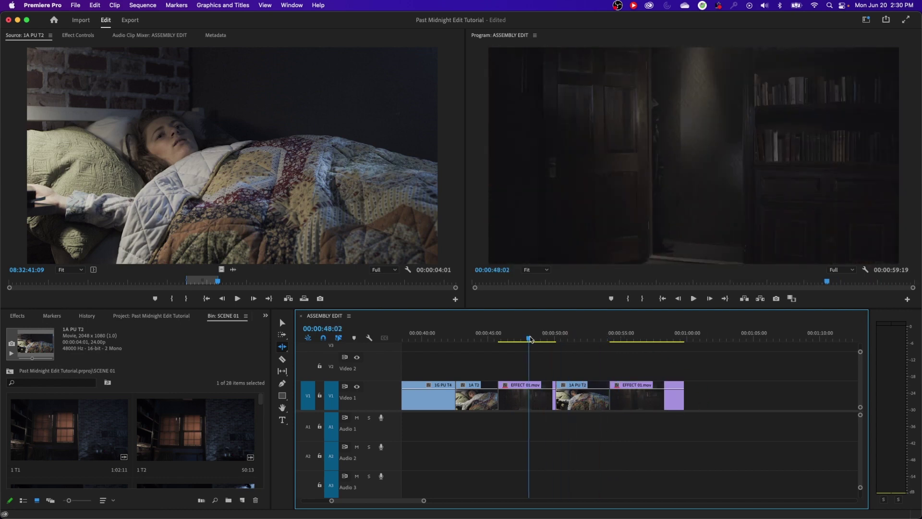
{"action": "key", "text": "space"}
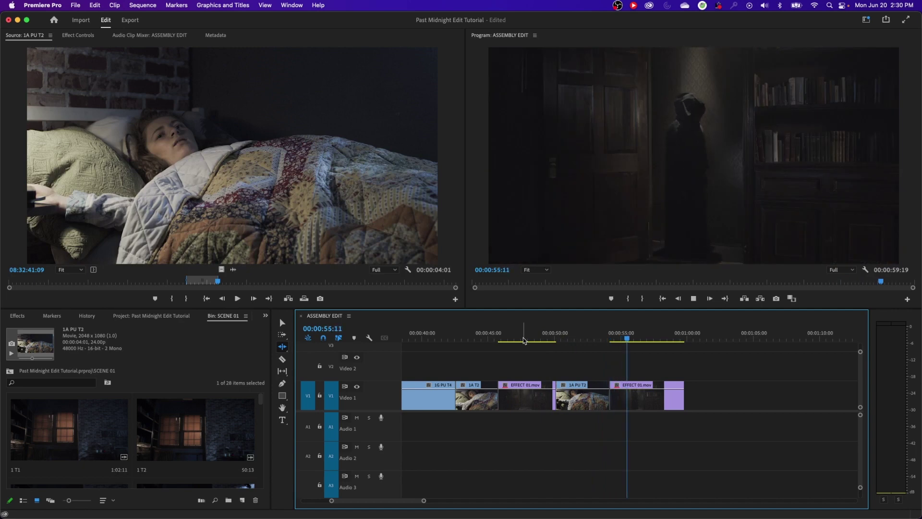
{"action": "key", "text": "Up"}
{"action": "key", "text": "Up"}
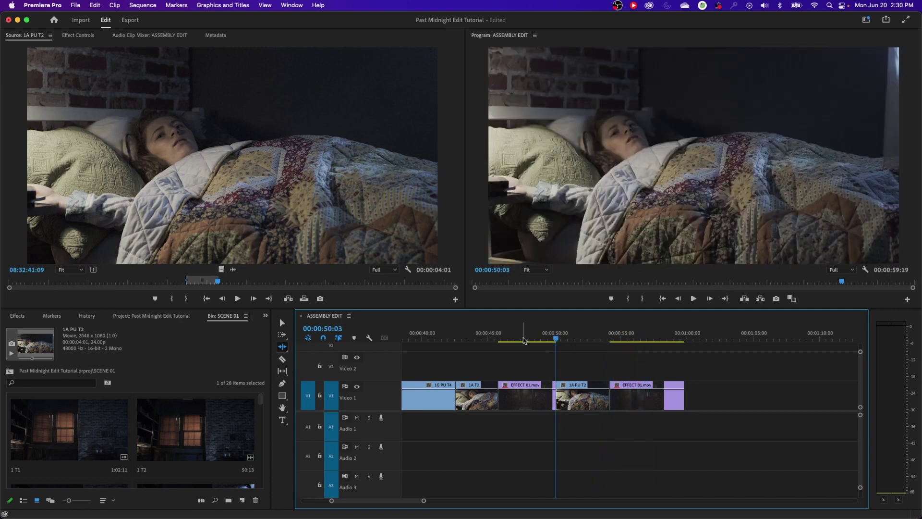
{"action": "key", "text": "Up"}
{"action": "key", "text": "v"}
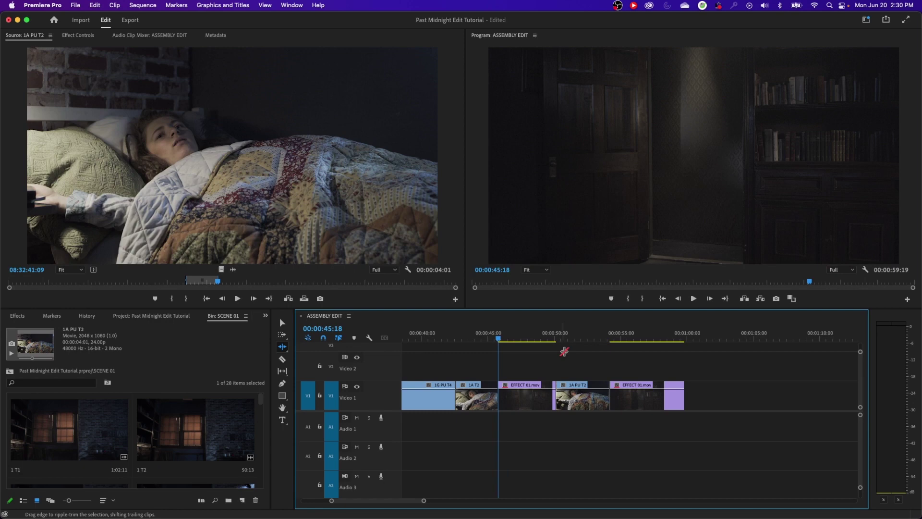
{"action": "key", "text": "backslash"}
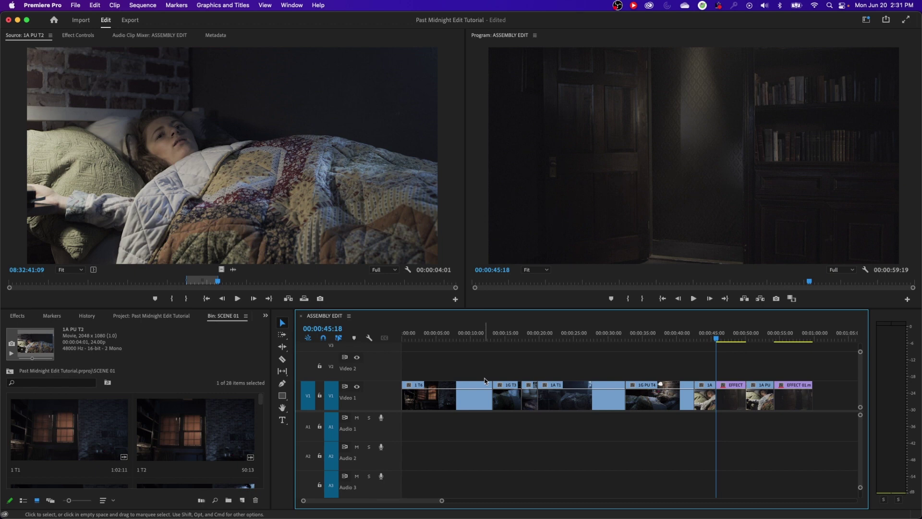
Place the playhead at 00:00:26:13 on the timeline ruler.
{"action": "left_click", "coordinate": [584, 338]}
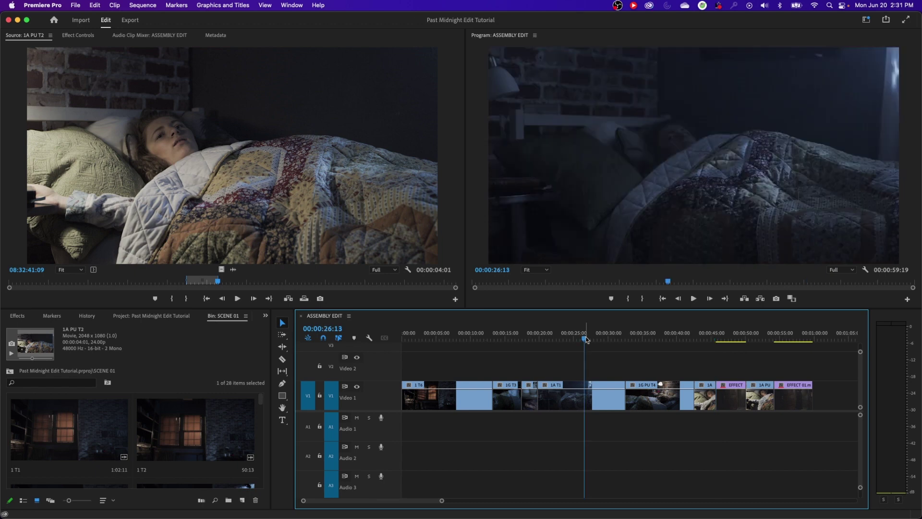